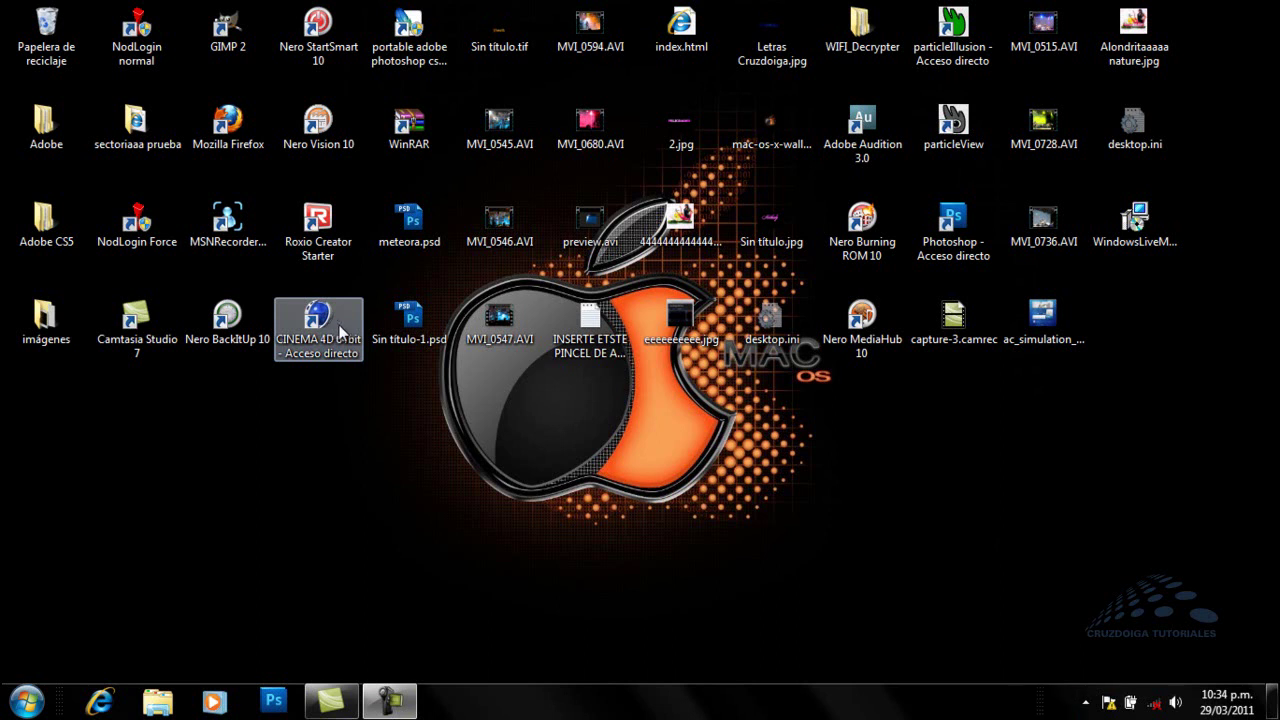
- Launch CINEMA 4D 64 bit from its desktop shortcut
{"action": "double_click", "coordinate": [340, 332]}
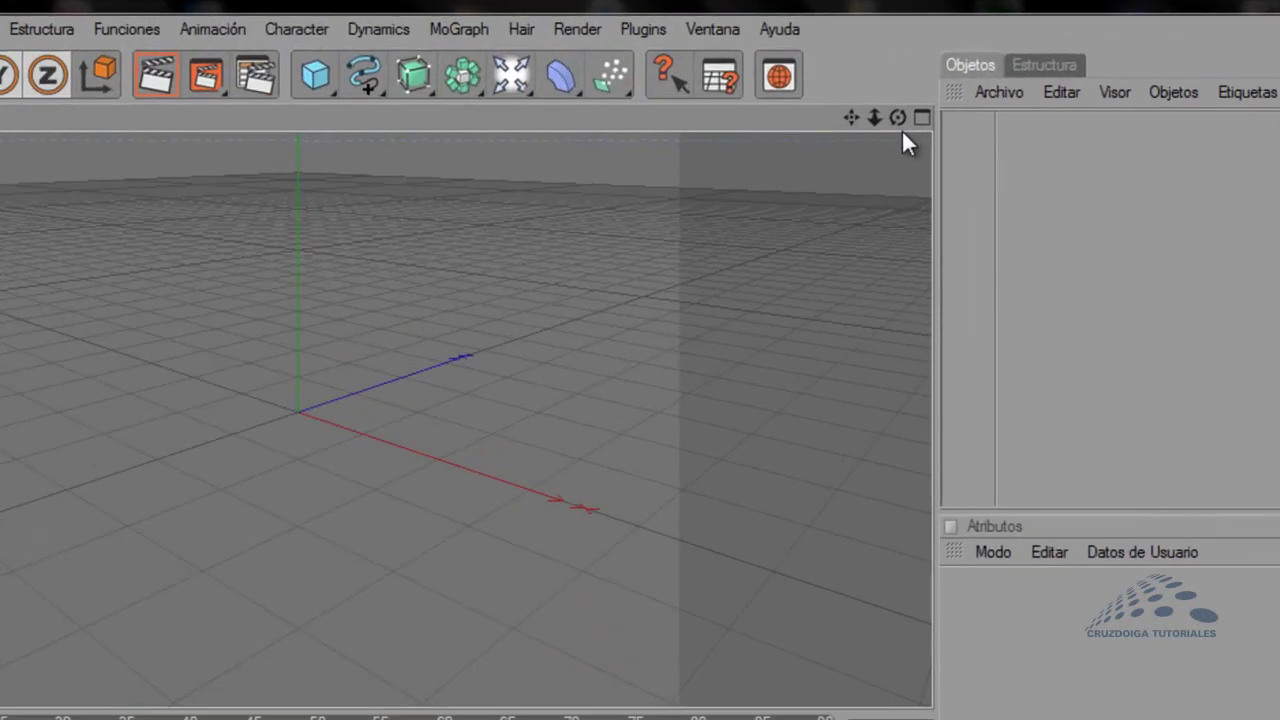
- Orbit, zoom and pan the Perspective view around the empty grid
{"action": "mouse_move", "coordinate": [904, 128]}
{"action": "left_mouse_down"}
{"action": "mouse_move", "coordinate": [505, 548]}
{"action": "mouse_move", "coordinate": [480, 549]}
{"action": "mouse_move", "coordinate": [549, 534]}
{"action": "mouse_move", "coordinate": [488, 535]}
{"action": "mouse_move", "coordinate": [516, 534]}
{"action": "mouse_move", "coordinate": [507, 552]}
{"action": "mouse_move", "coordinate": [510, 492]}
{"action": "left_mouse_up"}
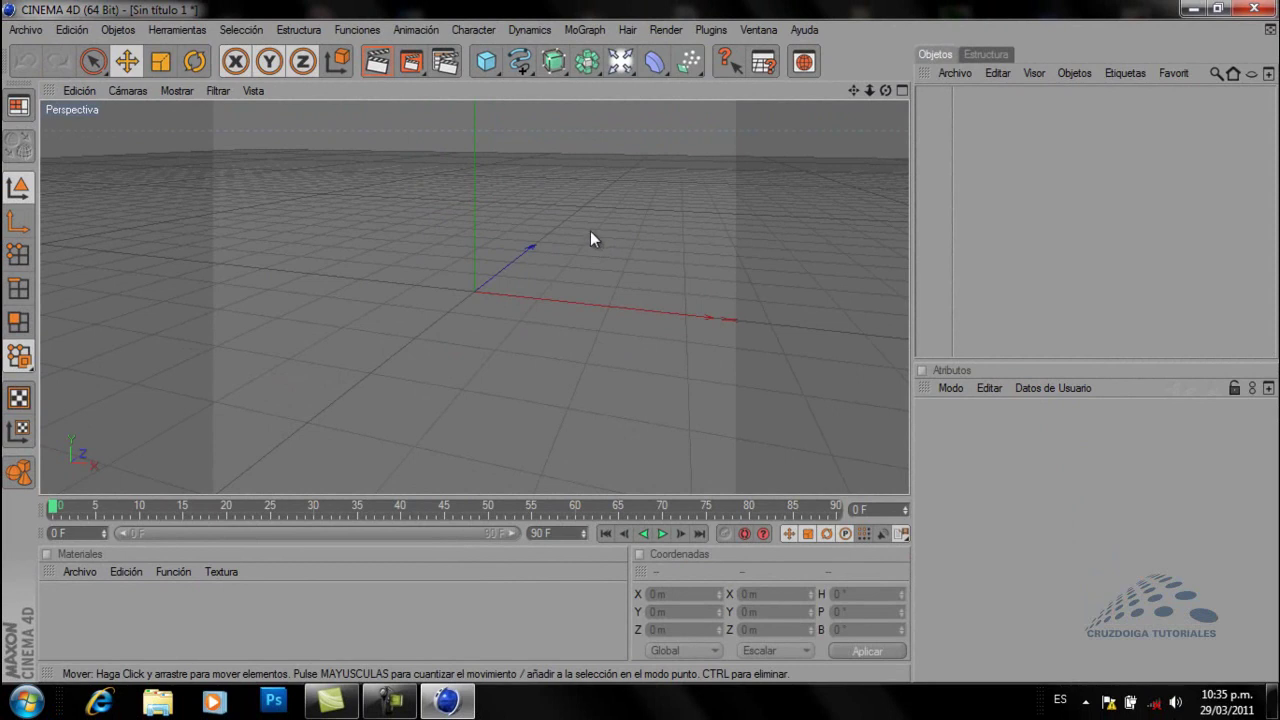
{"action": "scroll", "coordinate": [587, 232], "scroll_direction": "down", "scroll_amount": 1}
{"action": "scroll", "coordinate": [588, 232], "scroll_direction": "down", "scroll_amount": 1}
{"action": "scroll", "coordinate": [597, 228], "scroll_direction": "down", "scroll_amount": 2}
{"action": "scroll", "coordinate": [585, 228], "scroll_direction": "down", "scroll_amount": 2}
{"action": "scroll", "coordinate": [582, 223], "scroll_direction": "down", "scroll_amount": 1}
{"action": "scroll", "coordinate": [581, 221], "scroll_direction": "down", "scroll_amount": 1}
{"action": "scroll", "coordinate": [584, 219], "scroll_direction": "down", "scroll_amount": 2}
{"action": "scroll", "coordinate": [602, 231], "scroll_direction": "down", "scroll_amount": 2}
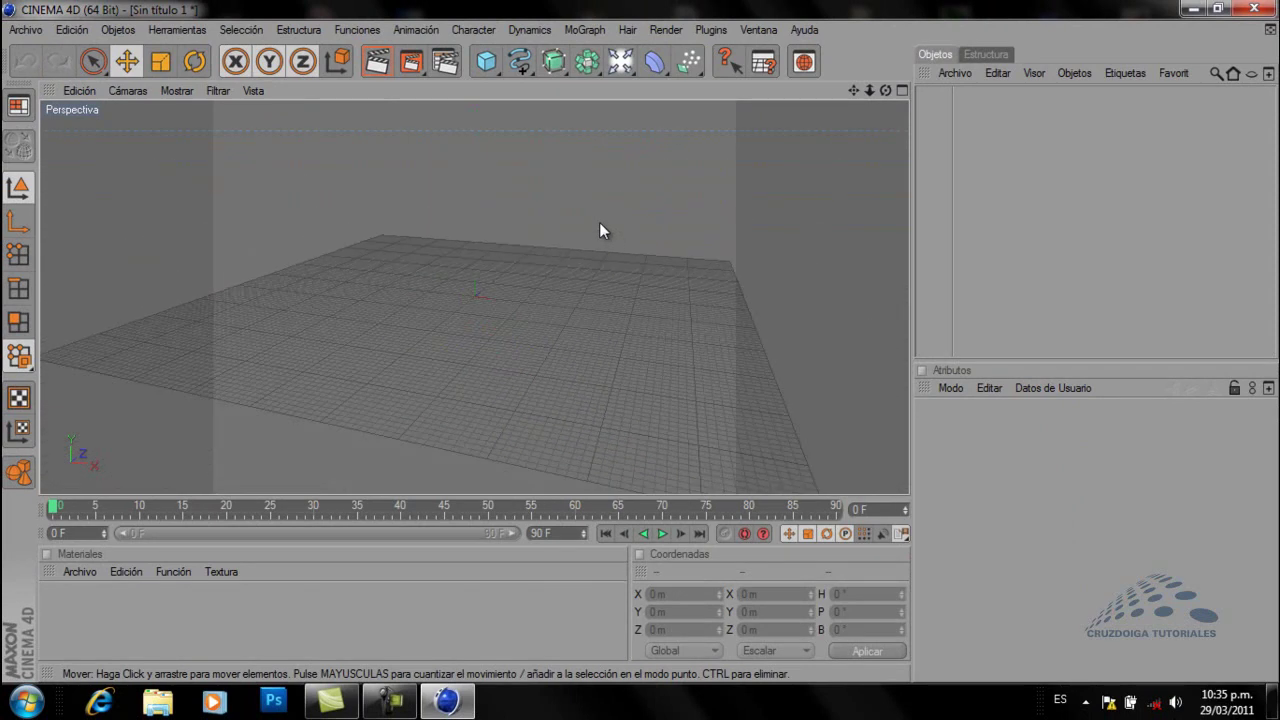
{"action": "scroll", "coordinate": [511, 203], "scroll_direction": "up", "scroll_amount": 2}
{"action": "scroll", "coordinate": [516, 205], "scroll_direction": "up", "scroll_amount": 2}
{"action": "scroll", "coordinate": [520, 205], "scroll_direction": "up", "scroll_amount": 1}
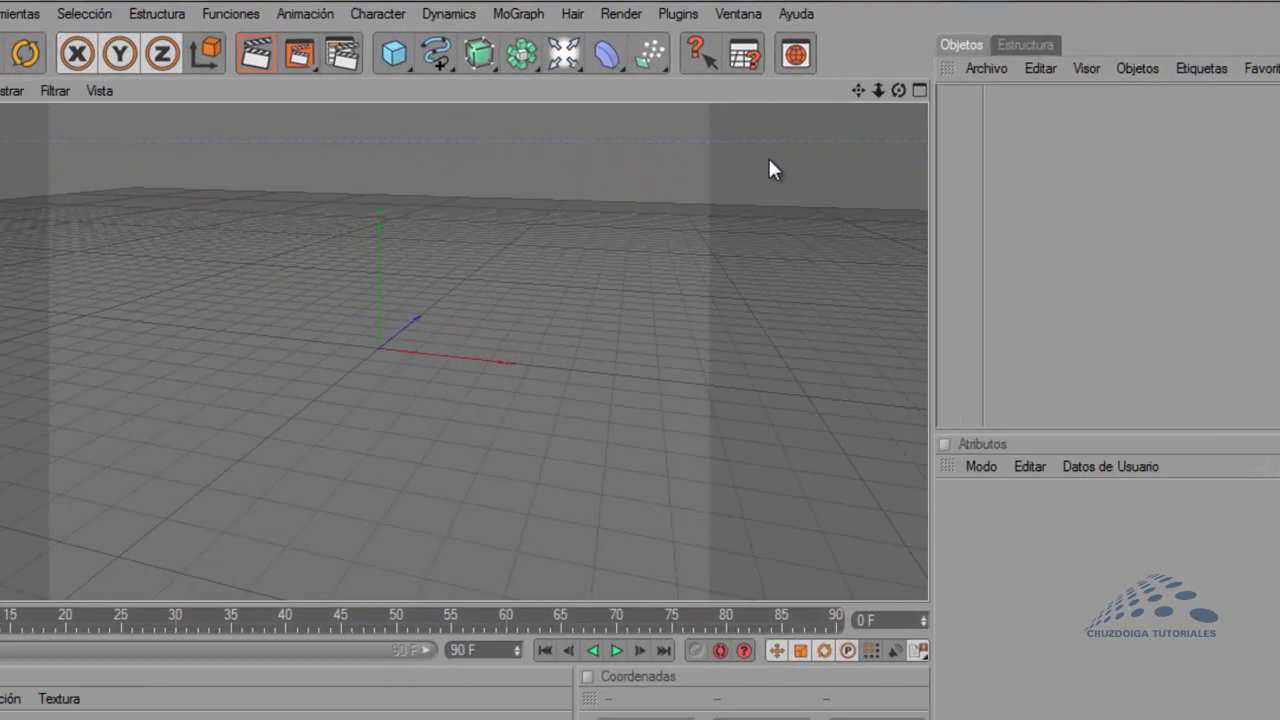
{"action": "mouse_move", "coordinate": [860, 90]}
{"action": "left_mouse_down"}
{"action": "mouse_move", "coordinate": [505, 533]}
{"action": "mouse_move", "coordinate": [491, 511]}
{"action": "mouse_move", "coordinate": [466, 517]}
{"action": "mouse_move", "coordinate": [517, 517]}
{"action": "mouse_move", "coordinate": [449, 531]}
{"action": "mouse_move", "coordinate": [503, 517]}
{"action": "mouse_move", "coordinate": [494, 529]}
{"action": "mouse_move", "coordinate": [520, 529]}
{"action": "mouse_move", "coordinate": [516, 495]}
{"action": "left_mouse_up"}
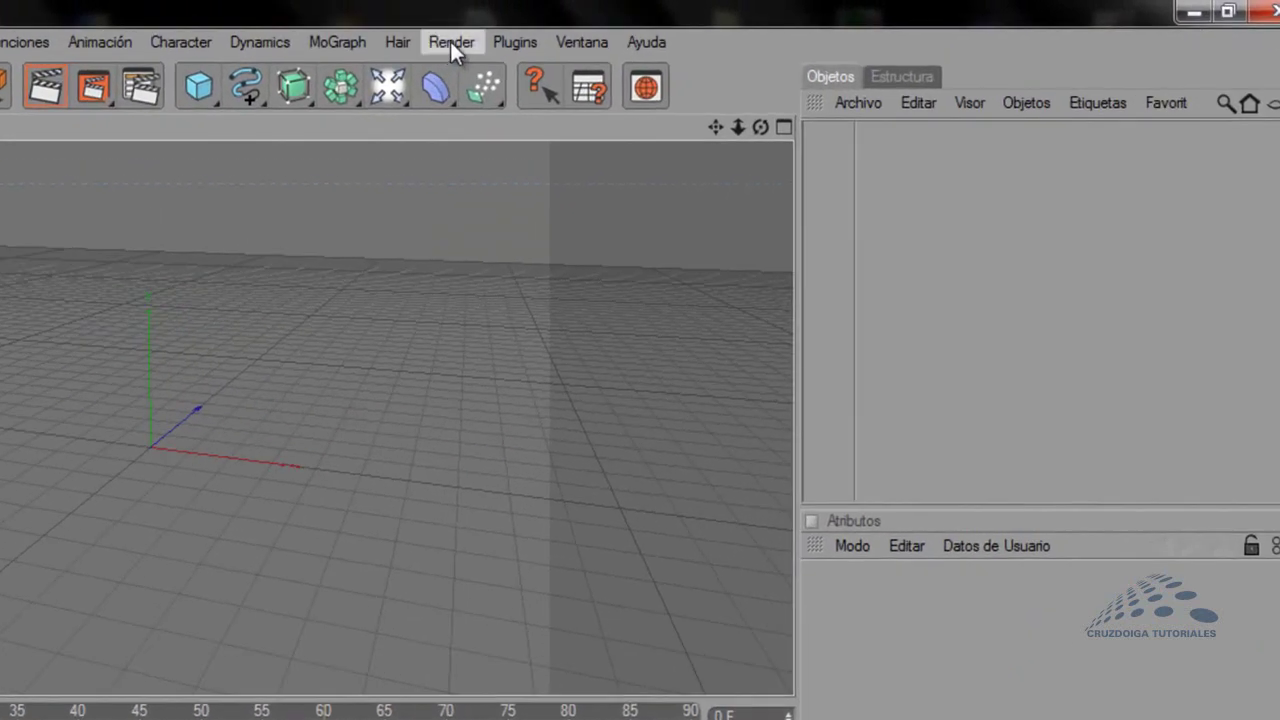
- On the Render Settings Output page, change width from 320 to 500 and height to 400
{"action": "left_click", "coordinate": [668, 32]}
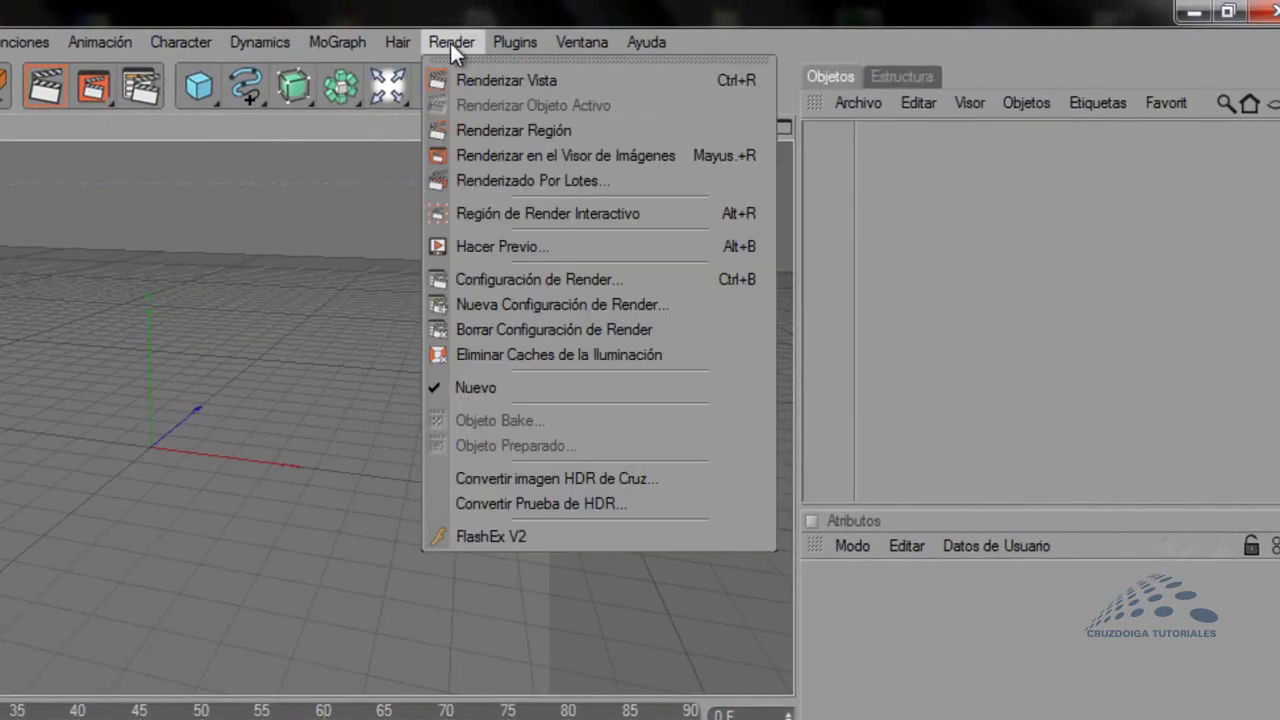
{"action": "left_click", "coordinate": [549, 279]}
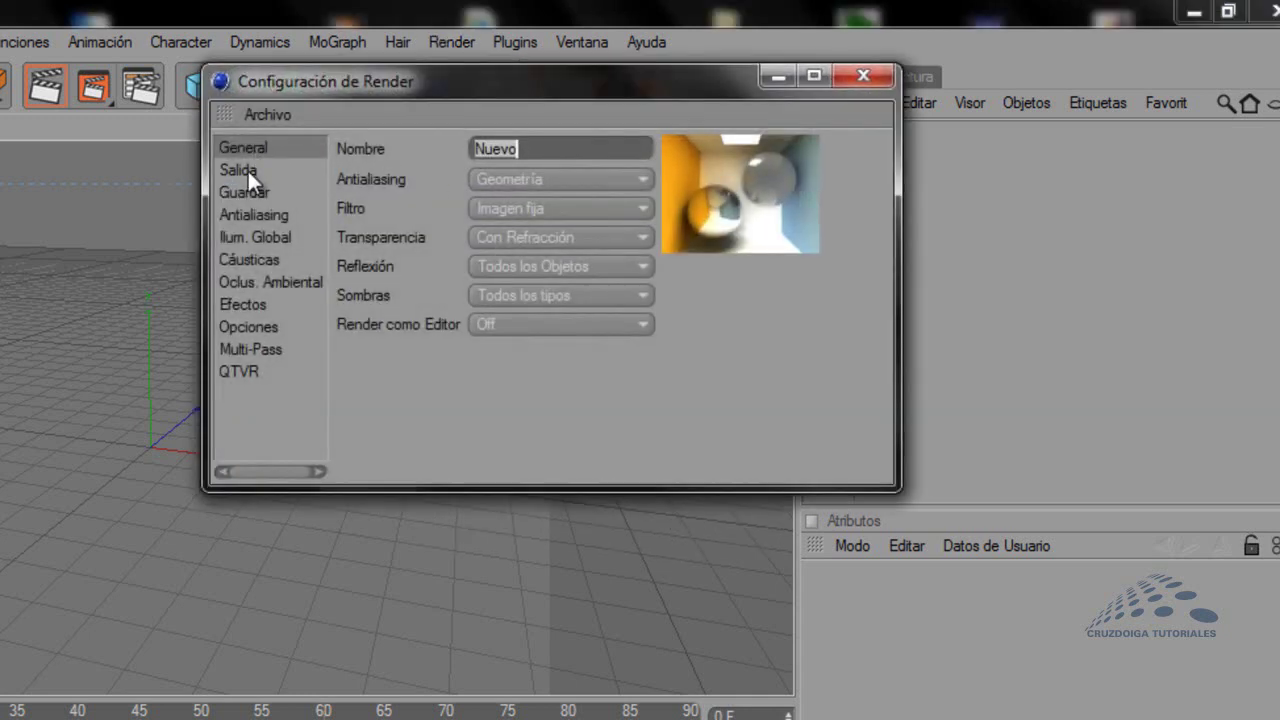
{"action": "left_click", "coordinate": [248, 170]}
{"action": "left_click_drag", "start_coordinate": [746, 146], "coordinate": [697, 146]}
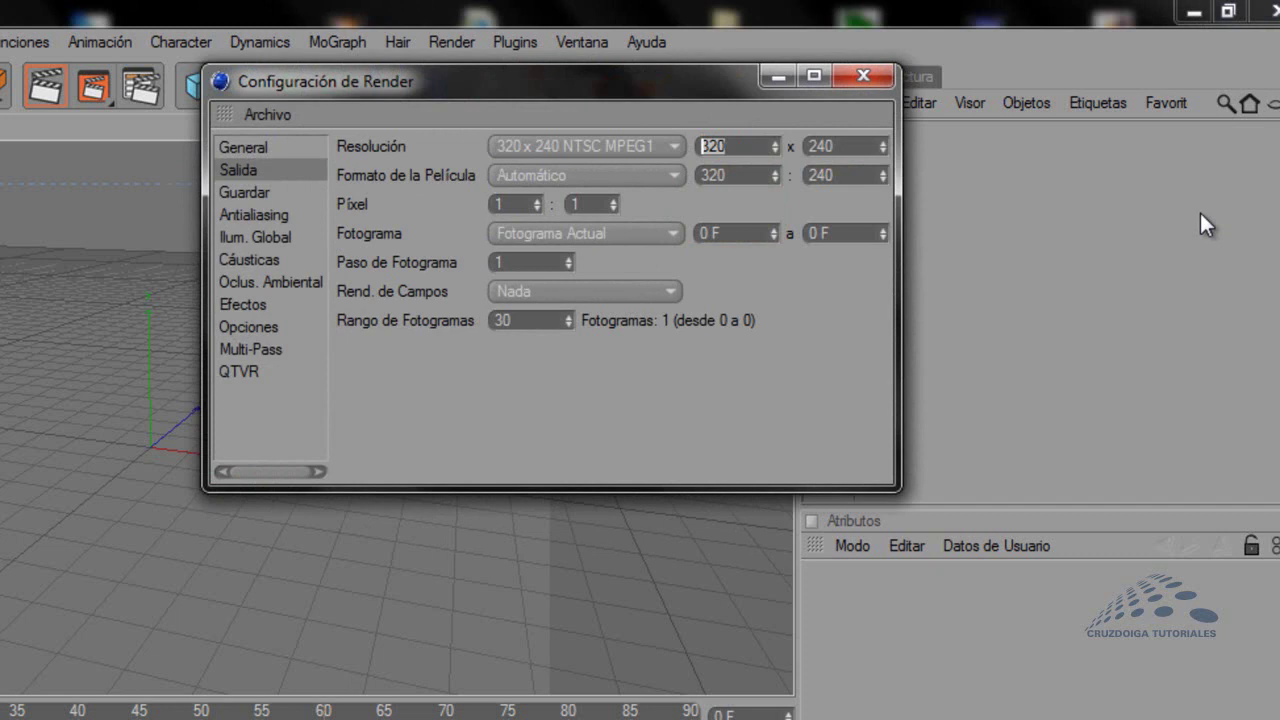
{"action": "type", "text": "500"}
{"action": "key", "text": "Tab"}
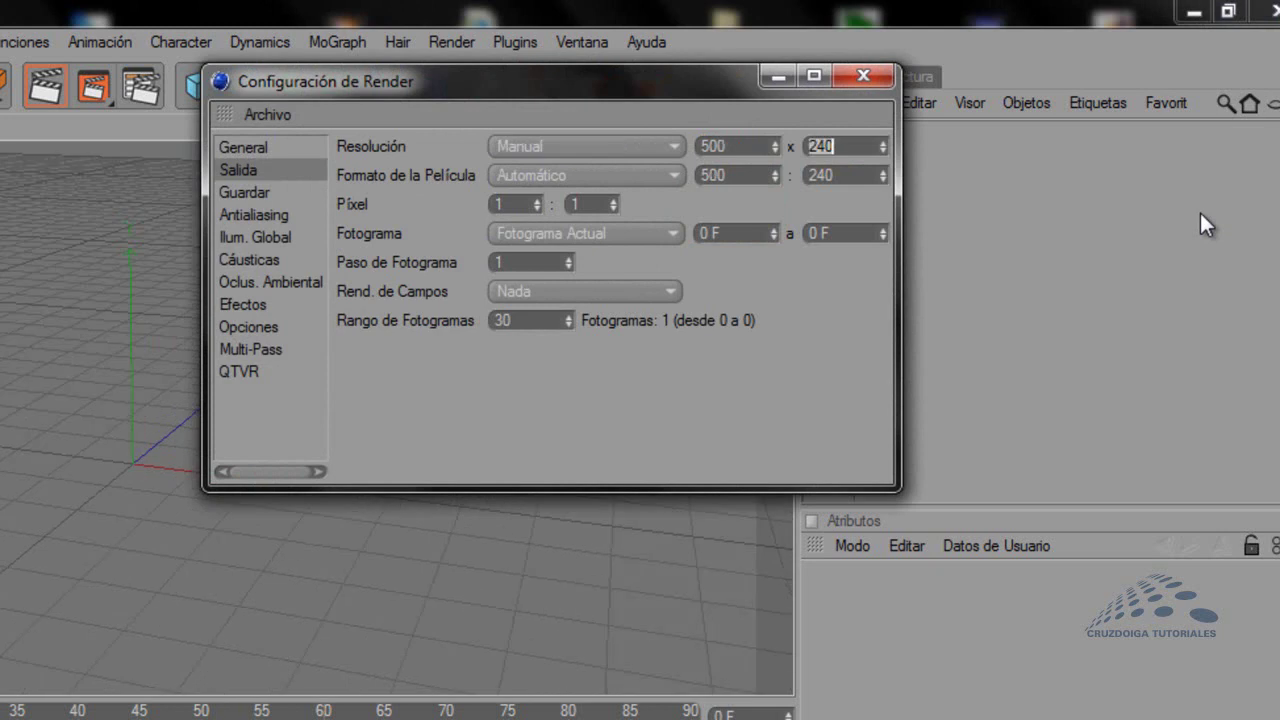
{"action": "type", "text": "40"}
- On the Save page choose JPEG format, enable Alpha Channel, and close Render Settings
{"action": "left_click", "coordinate": [277, 190]}
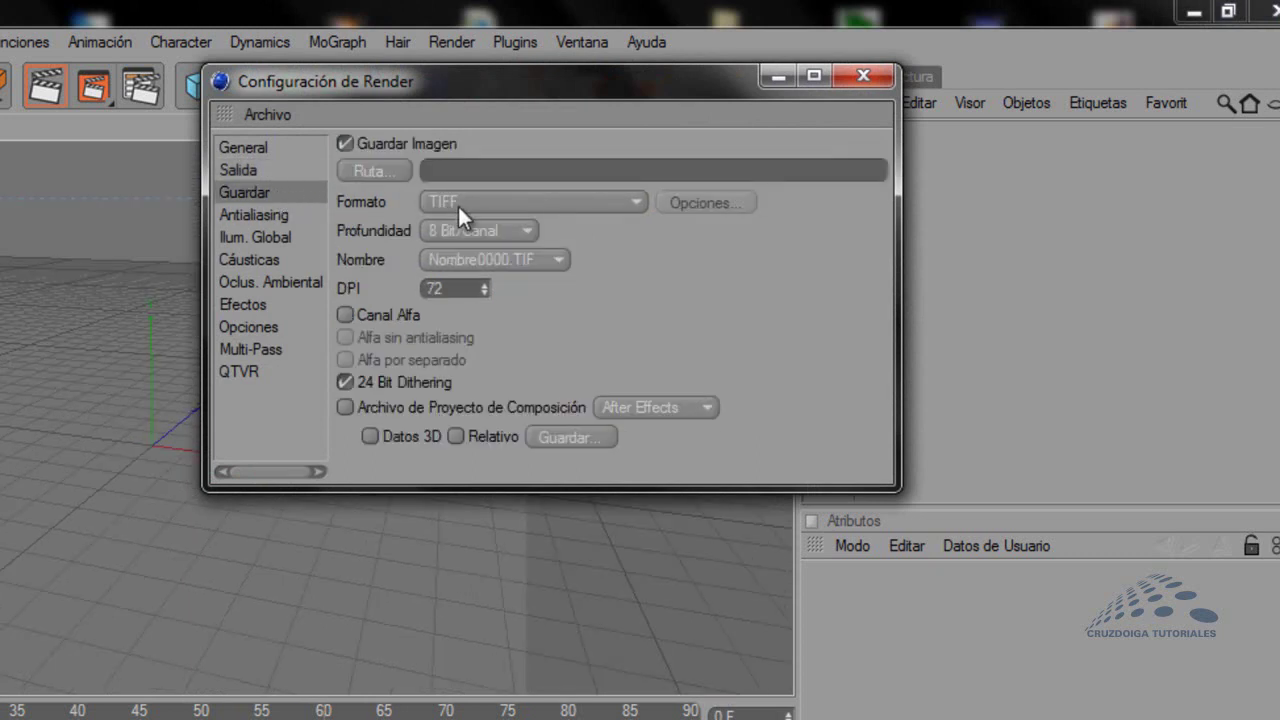
{"action": "left_click", "coordinate": [535, 203]}
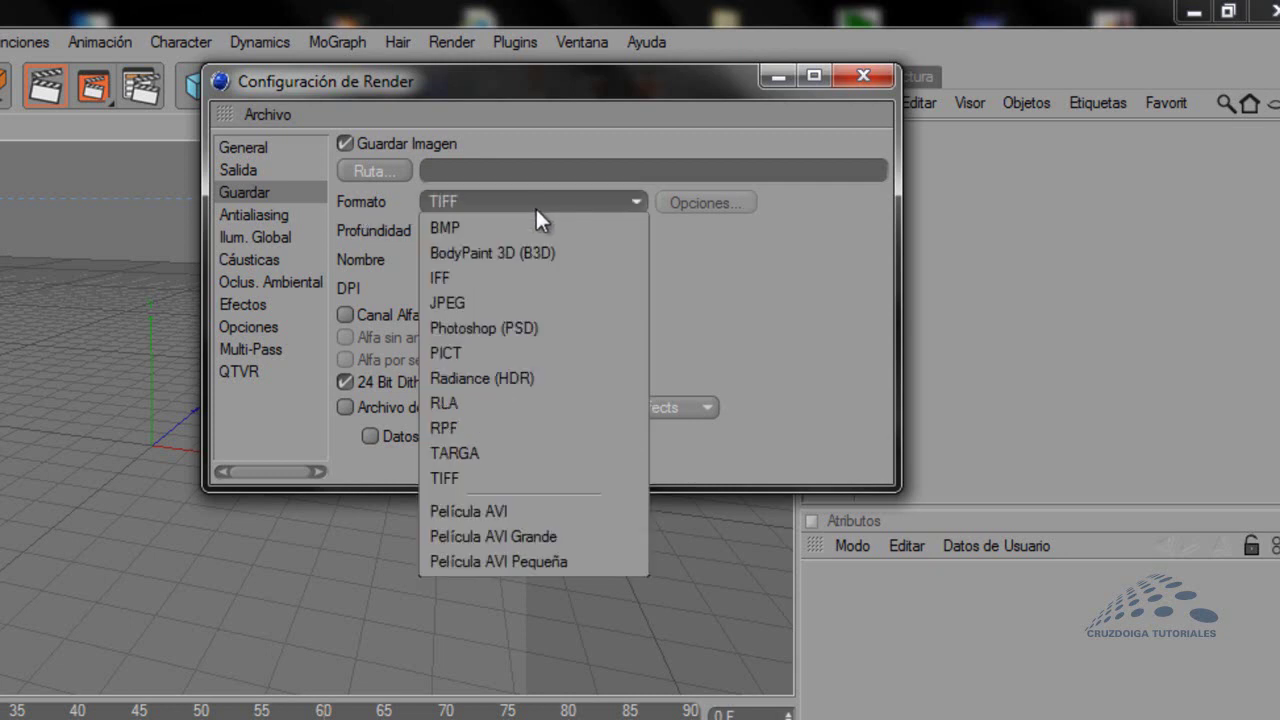
{"action": "left_click", "coordinate": [499, 303]}
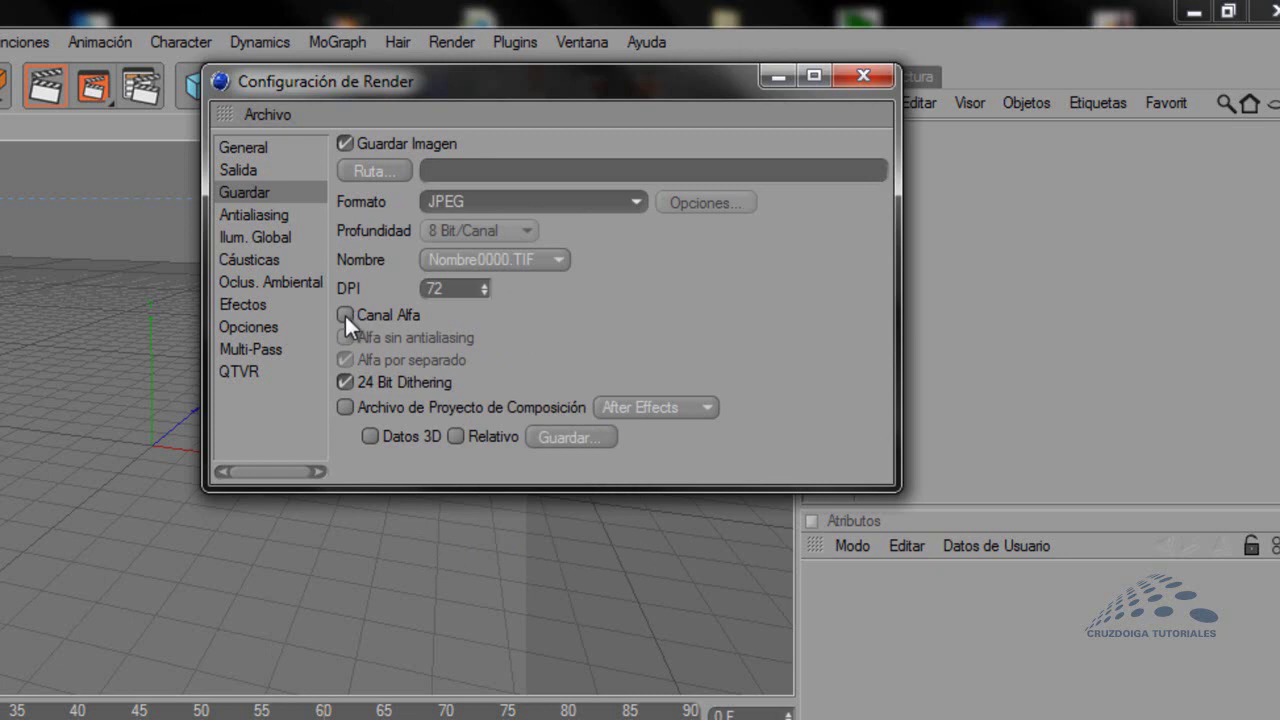
{"action": "left_click", "coordinate": [346, 313]}
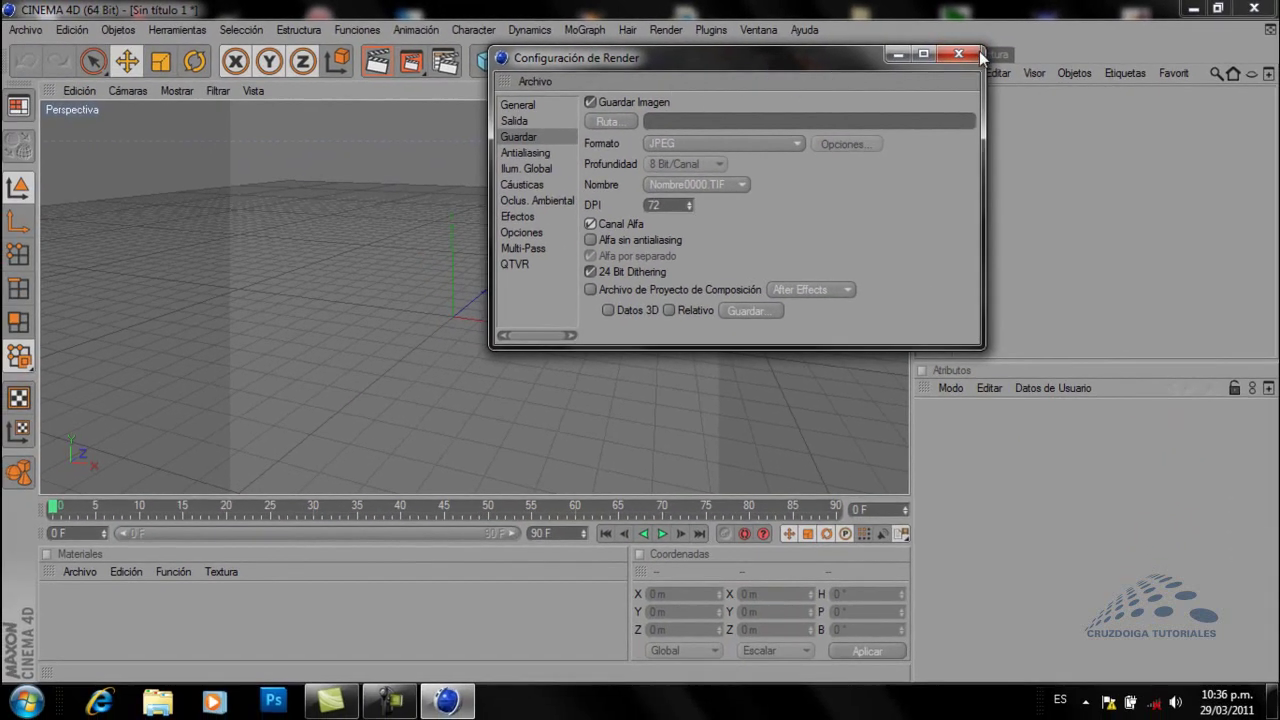
{"action": "left_click", "coordinate": [966, 55]}
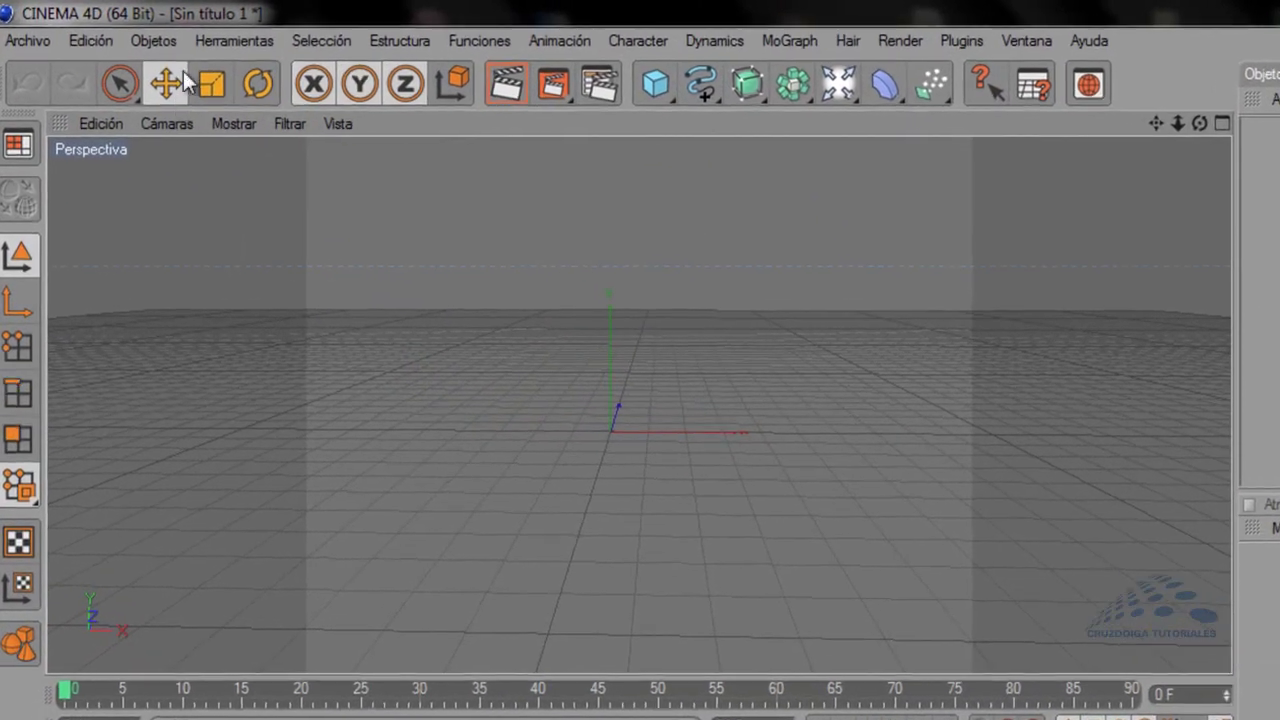
- Add a Texto spline primitive and change its text from 'Texto' to 'Cruzdoiga'
{"action": "left_click", "coordinate": [157, 40]}
{"action": "mouse_move", "coordinate": [221, 210]}
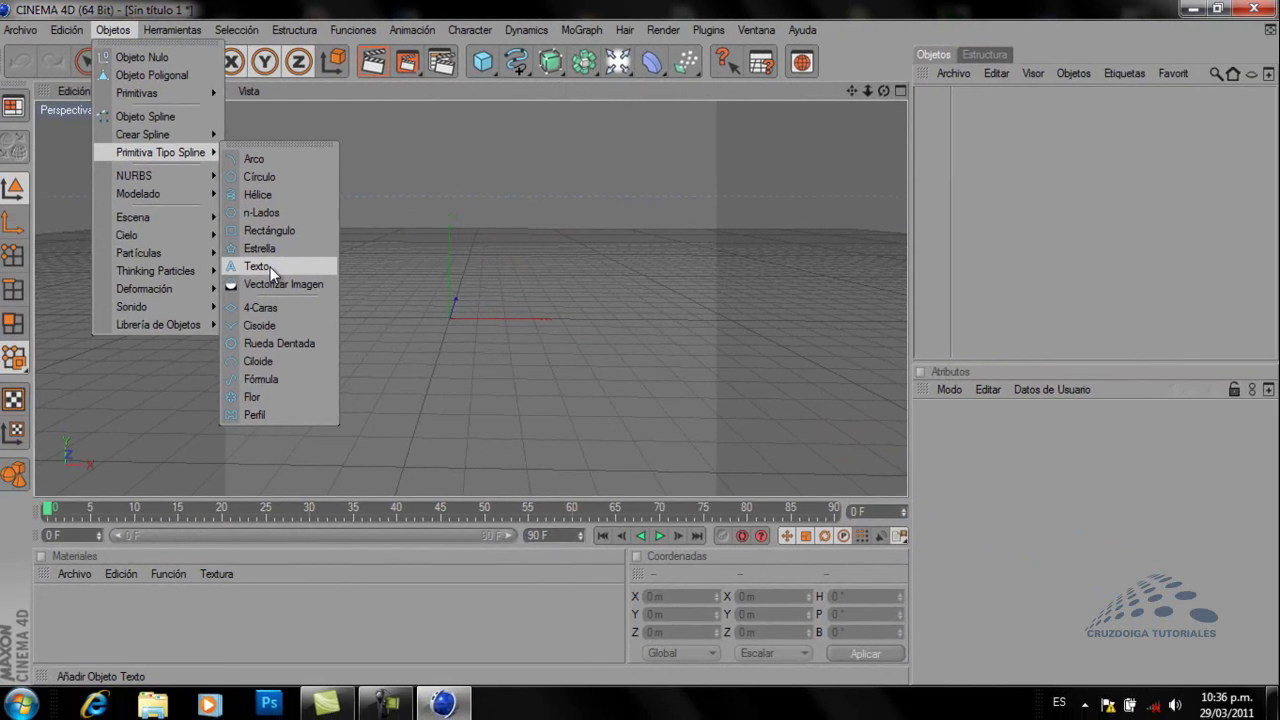
{"action": "left_click", "coordinate": [356, 369]}
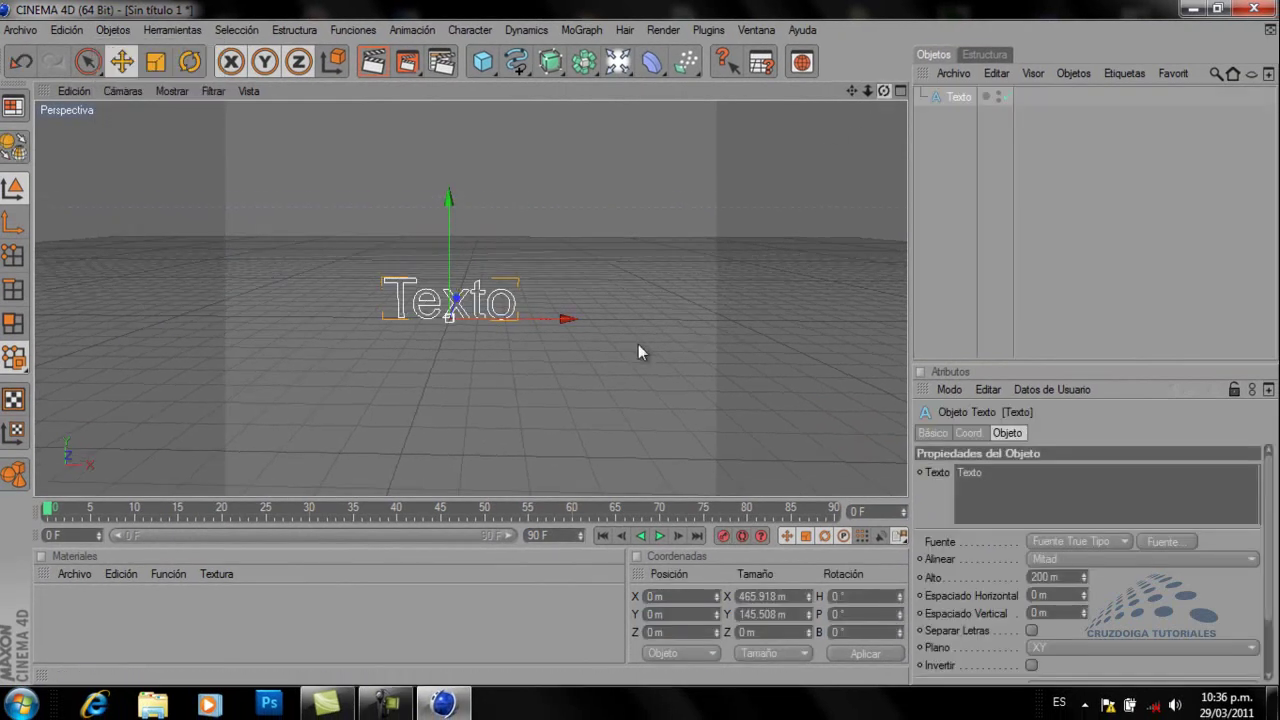
{"action": "double_click", "coordinate": [969, 472]}
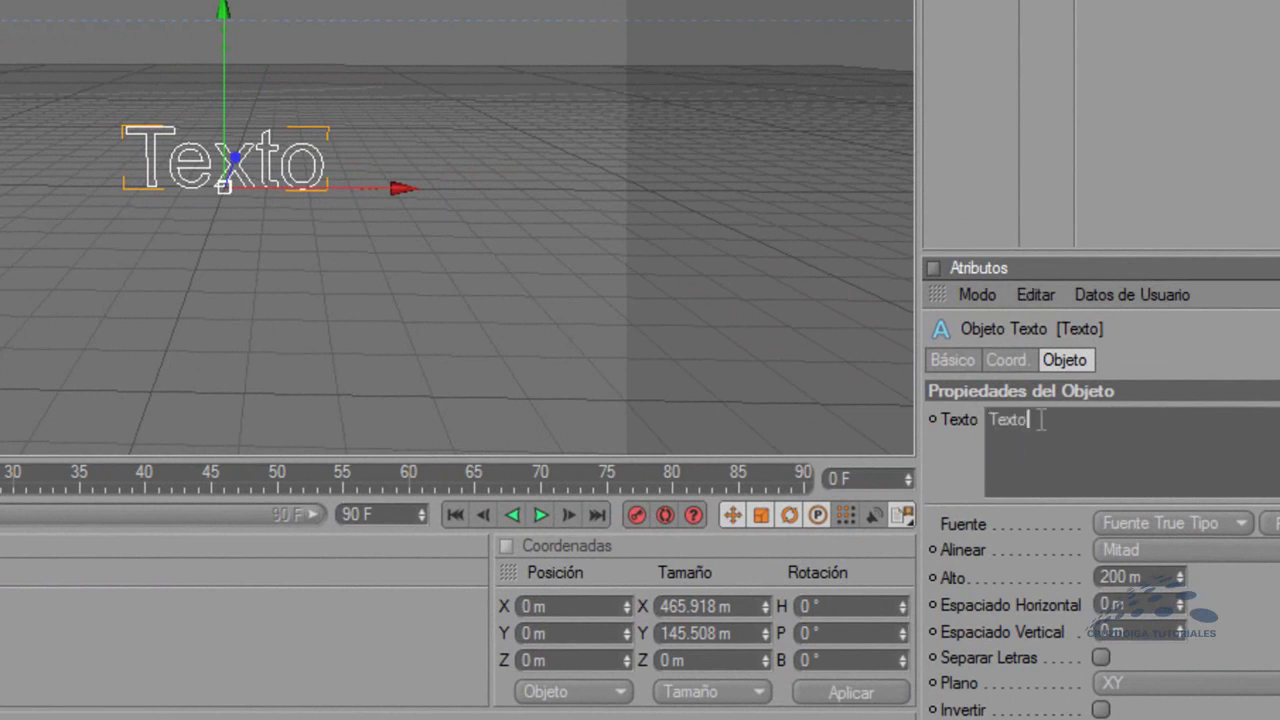
{"action": "type", "text": "Cruzdoiga"}
{"action": "left_click", "coordinate": [1163, 369]}
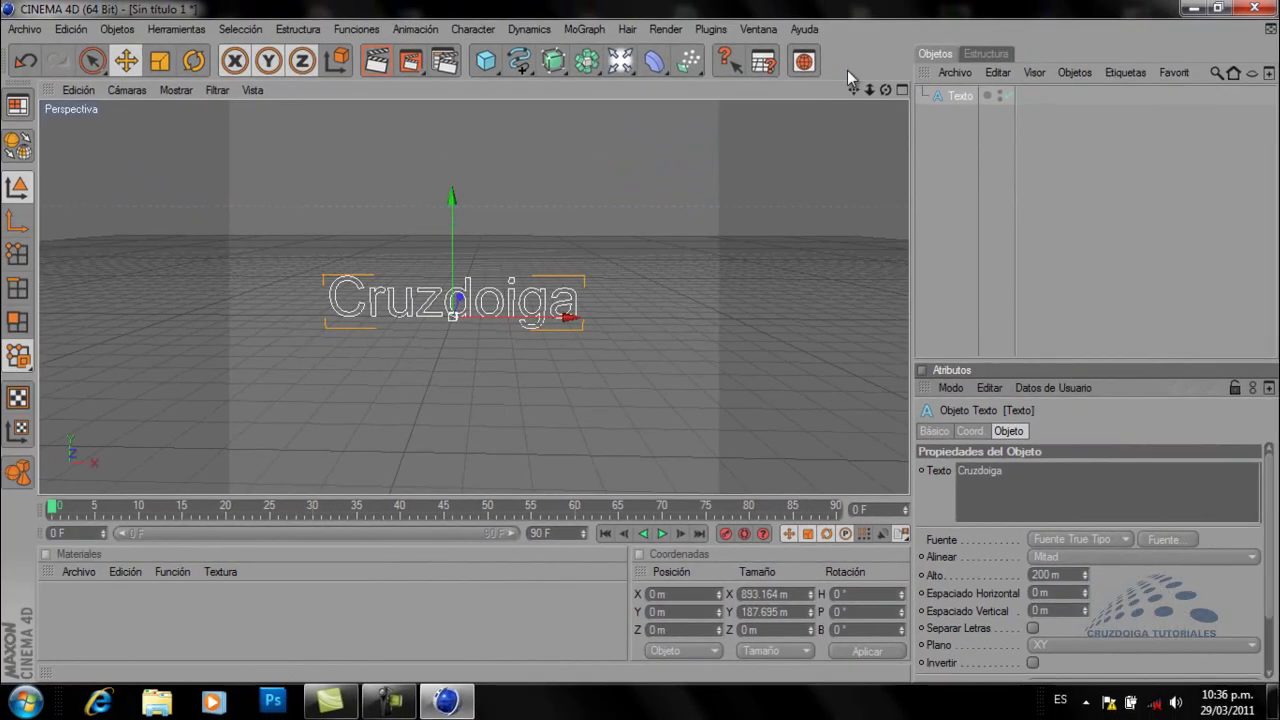
{"action": "left_click_drag", "start_coordinate": [886, 90], "coordinate": [641, 341]}
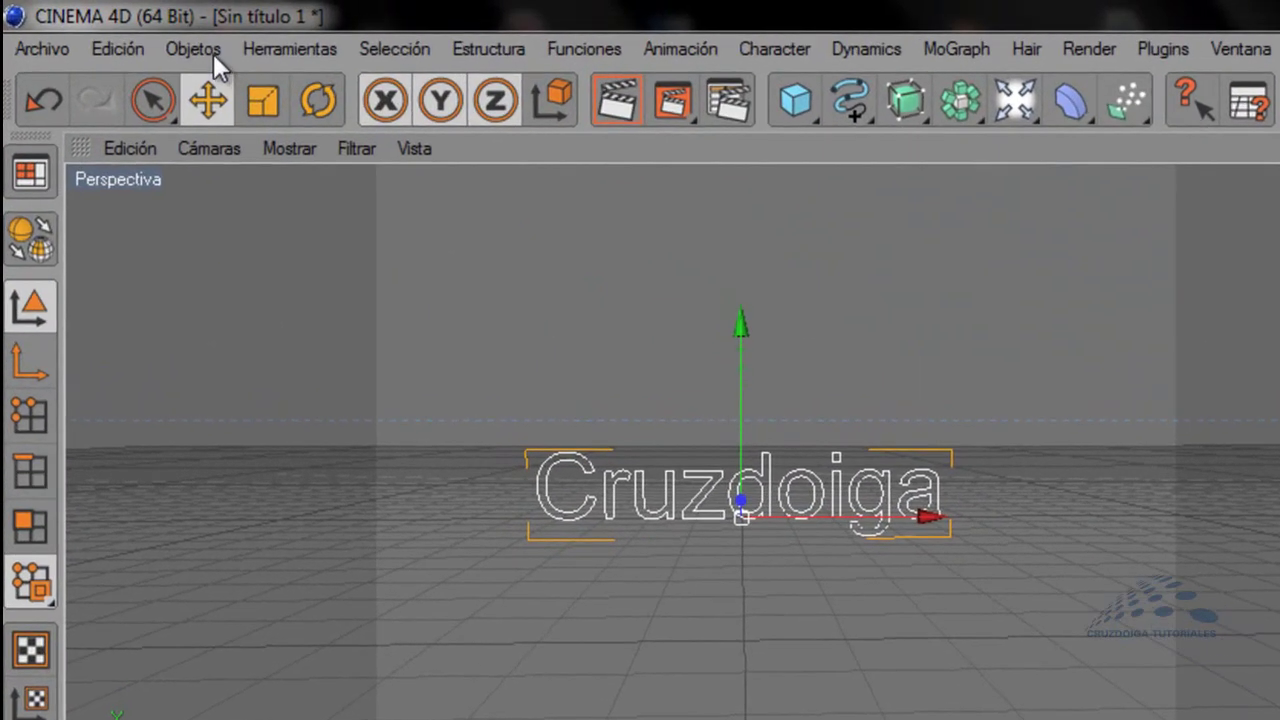
- Add a NURBS Extrusión and drag the Texto spline under it in the Objects panel
{"action": "left_click", "coordinate": [195, 49]}
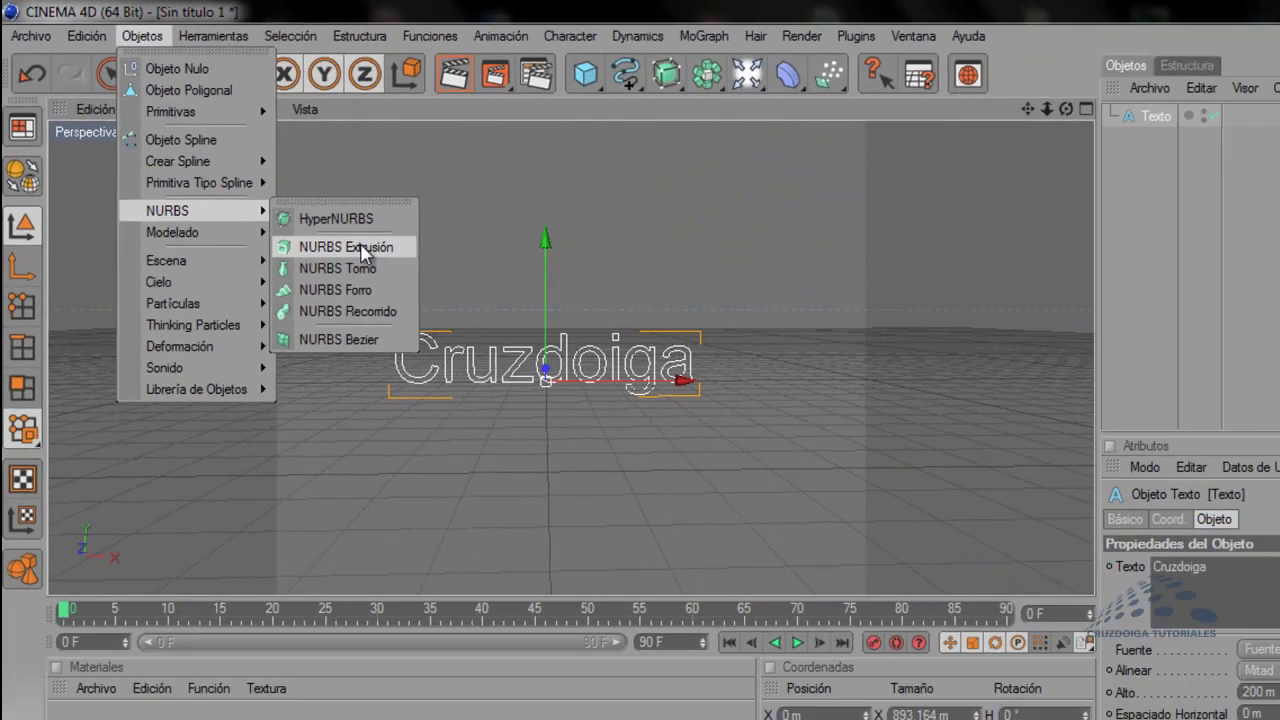
{"action": "left_click", "coordinate": [483, 335]}
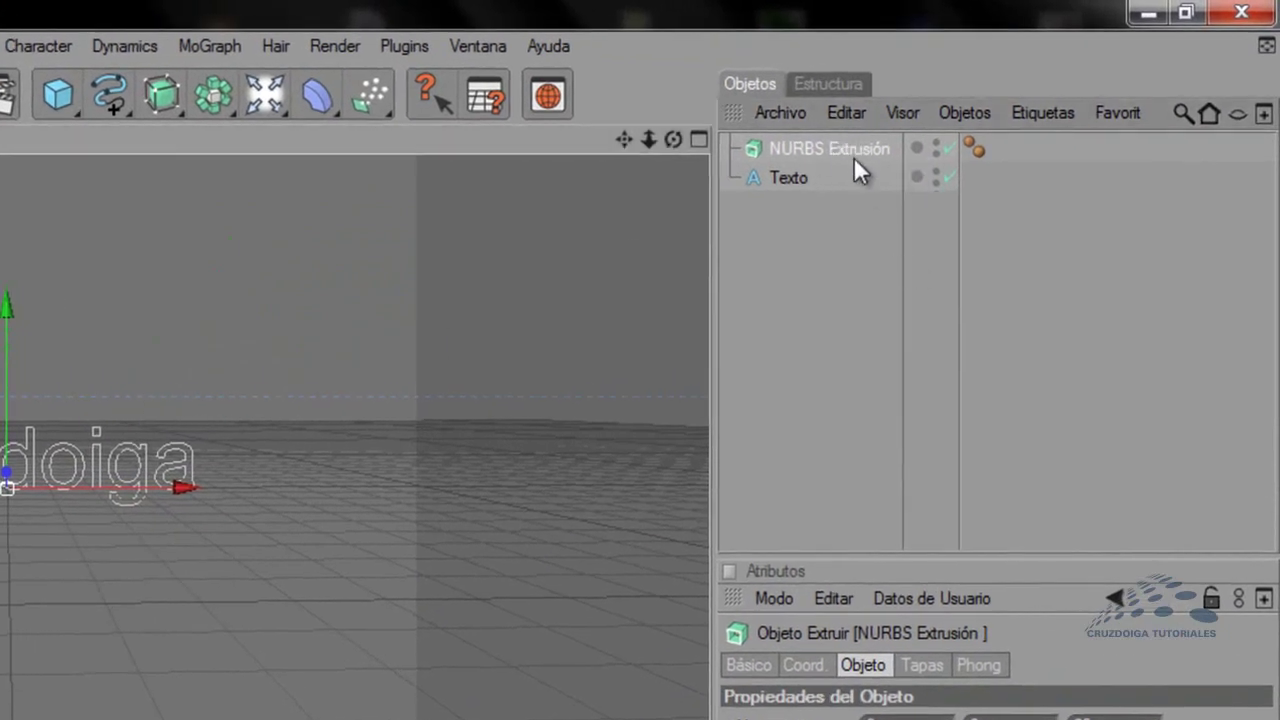
{"action": "left_click", "coordinate": [820, 85]}
{"action": "left_click", "coordinate": [752, 83]}
{"action": "left_click", "coordinate": [790, 181]}
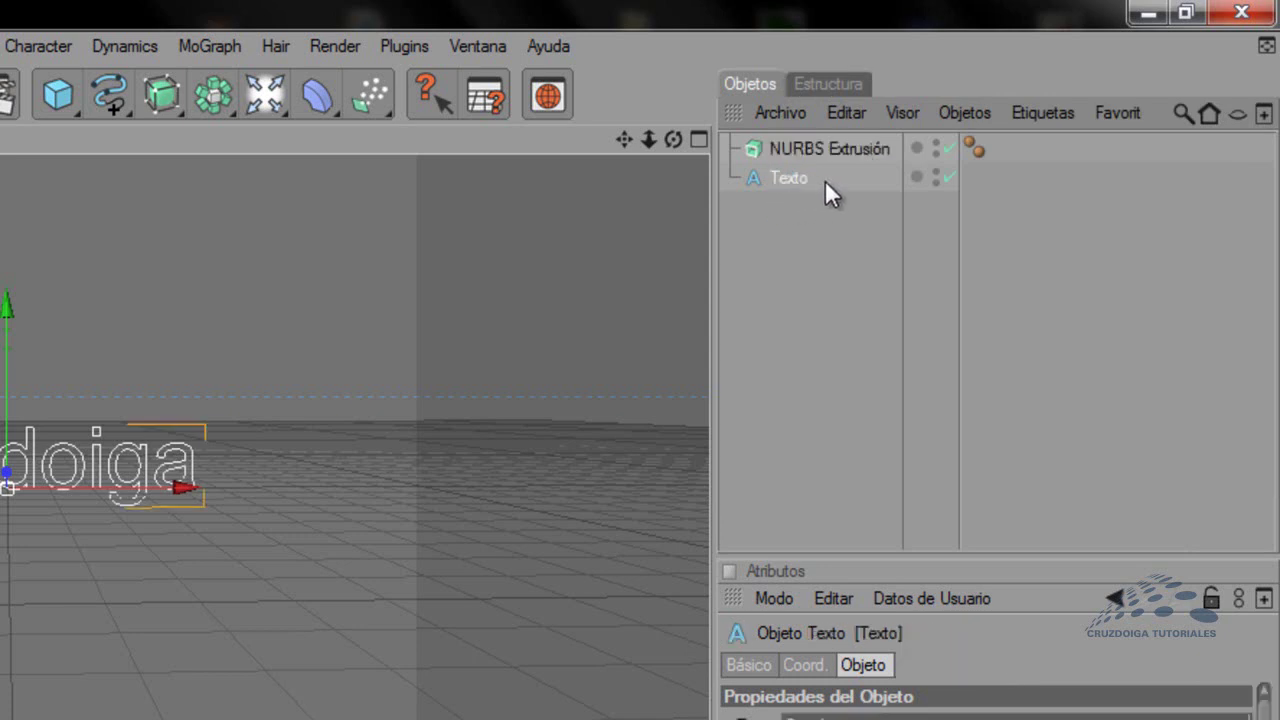
{"action": "left_click", "coordinate": [826, 152]}
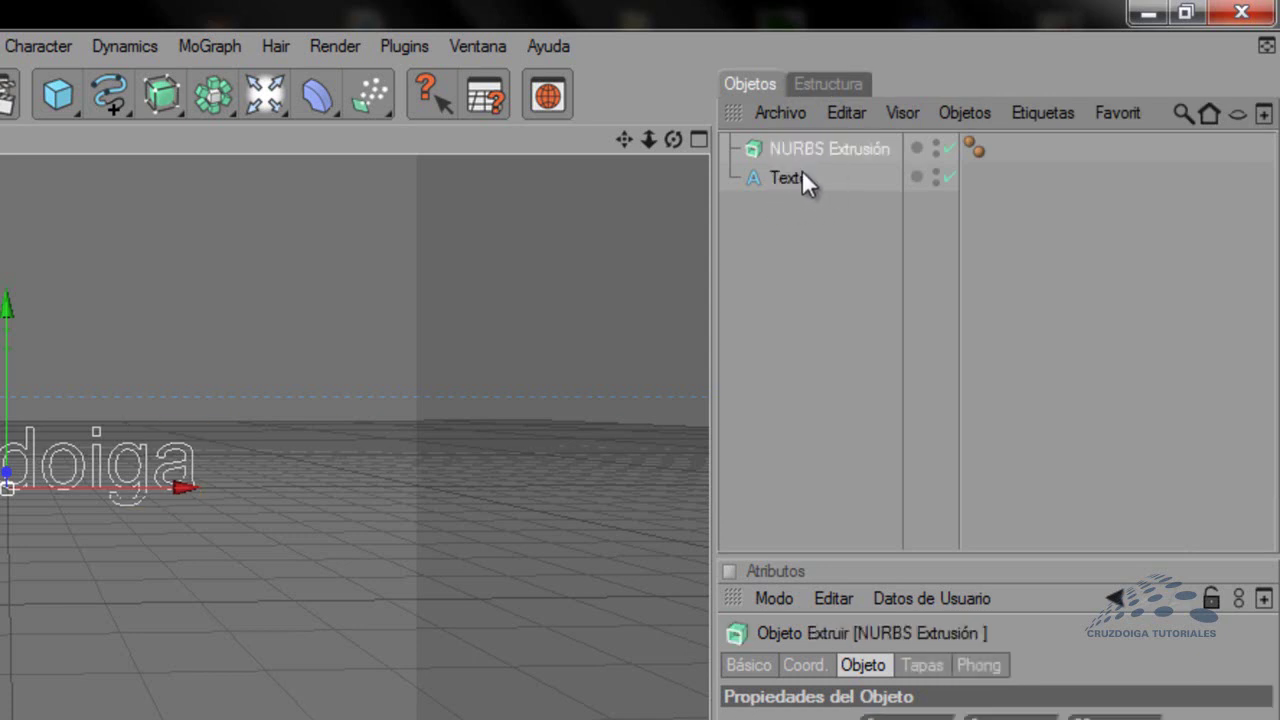
{"action": "left_click_drag", "start_coordinate": [781, 180], "coordinate": [813, 143]}
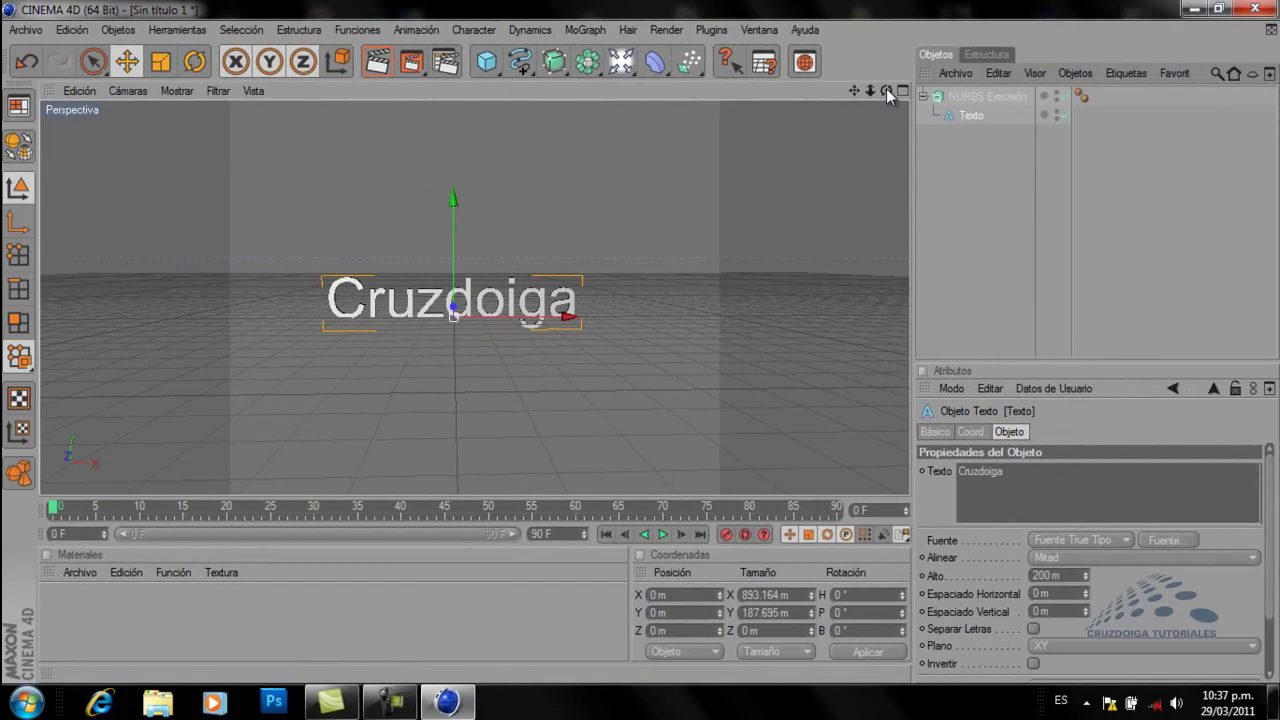
{"action": "scroll", "coordinate": [543, 240], "scroll_direction": "up", "scroll_amount": 2}
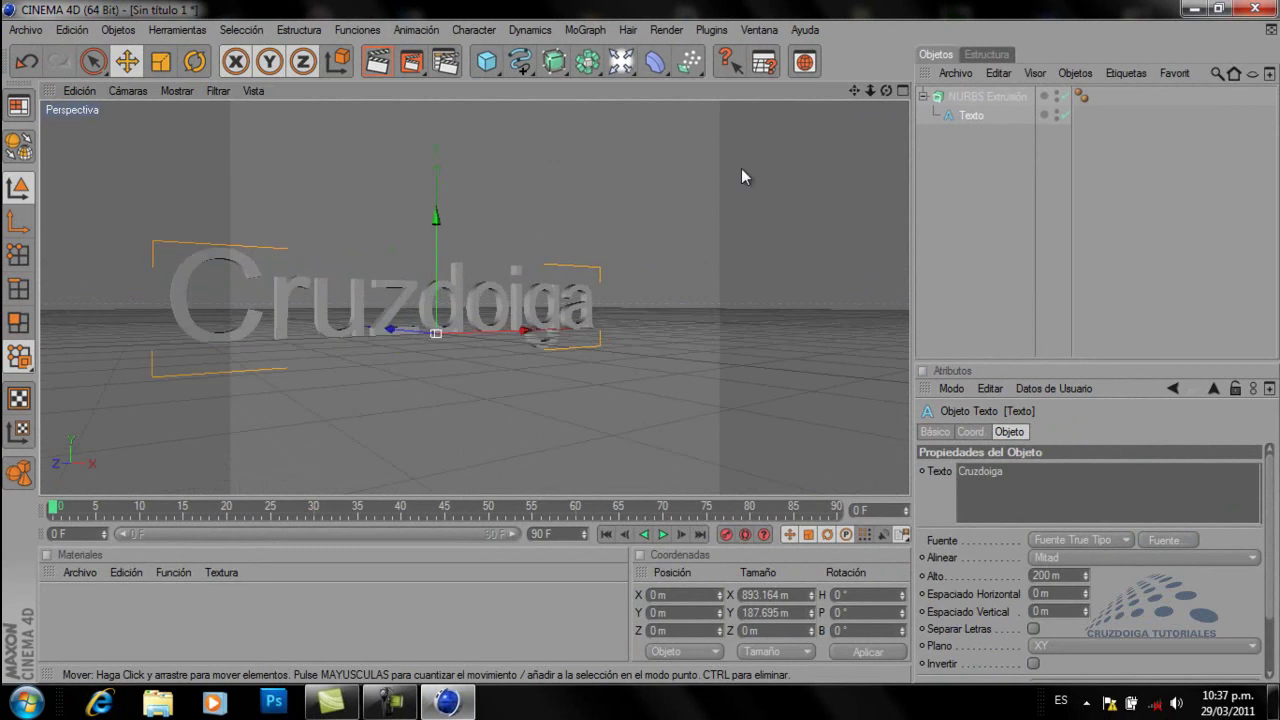
{"action": "left_click_drag", "start_coordinate": [888, 94], "coordinate": [642, 348]}
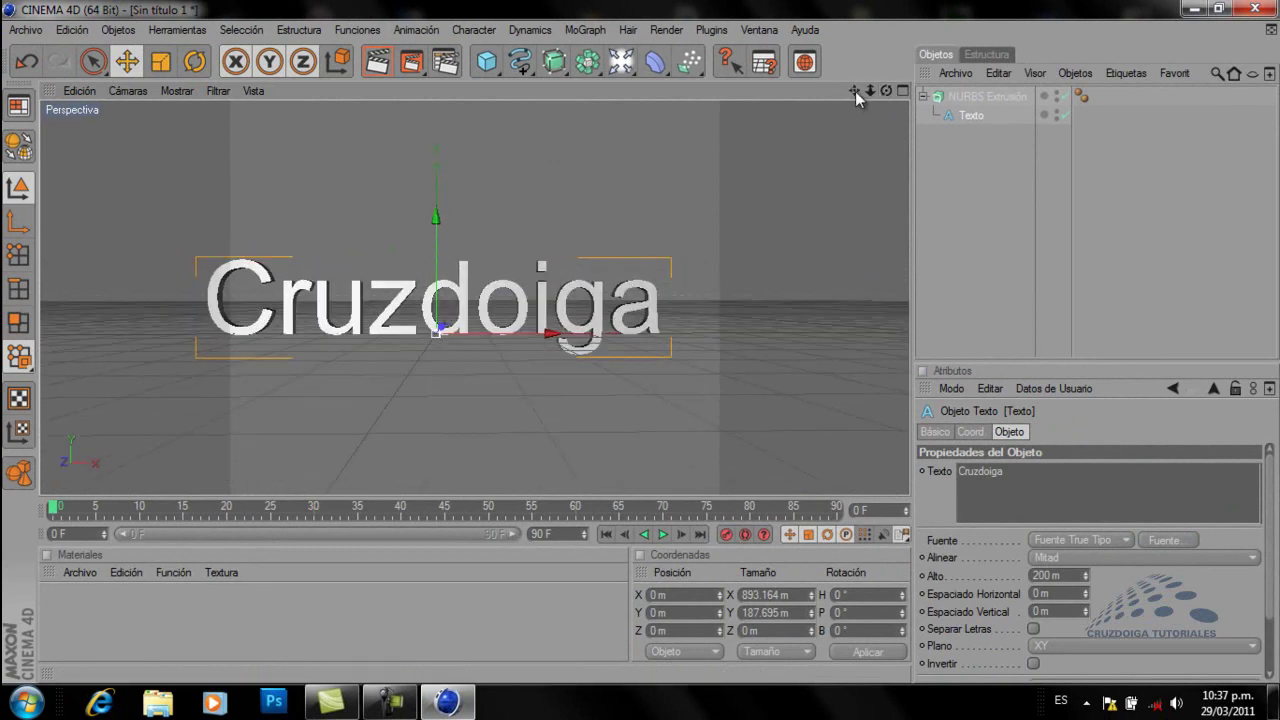
- Pan and zoom the view to recentre the extruded Cruzdoiga lettering
{"action": "left_click_drag", "start_coordinate": [854, 90], "coordinate": [641, 342]}
{"action": "scroll", "coordinate": [500, 358], "scroll_direction": "down", "scroll_amount": 1}
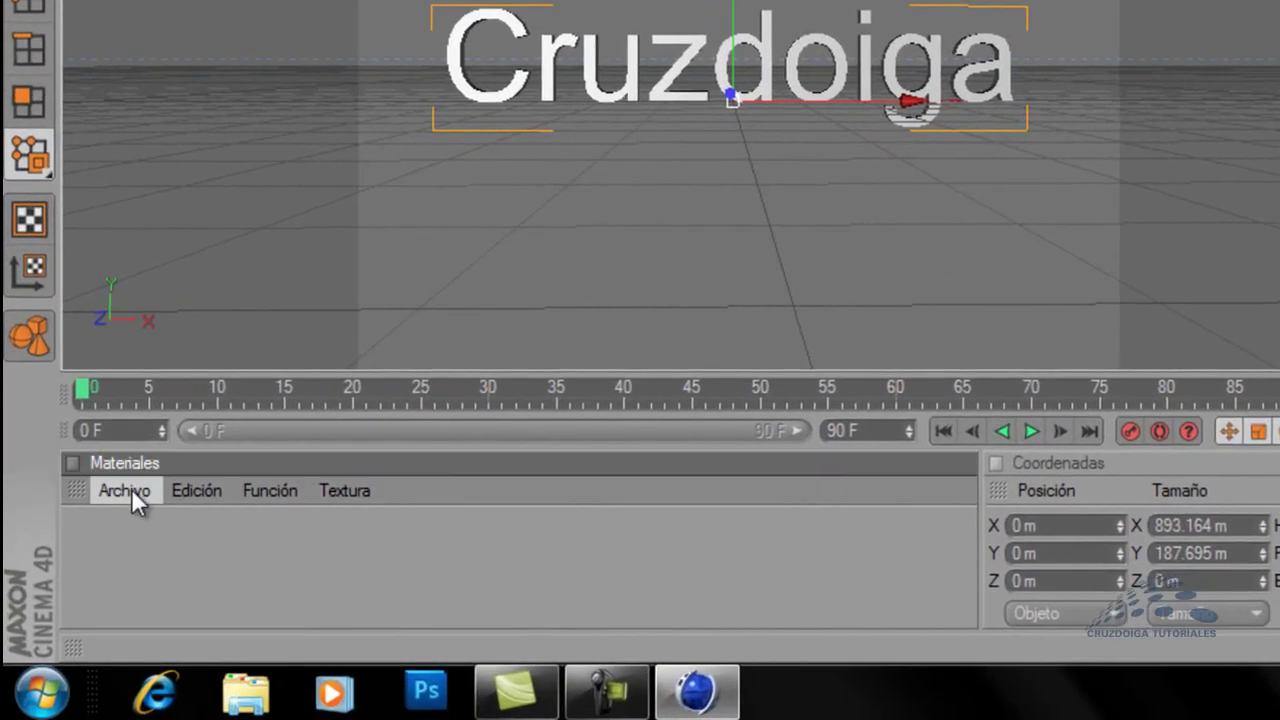
- Create a new default material from the Material manager's File menu
{"action": "left_click", "coordinate": [84, 572]}
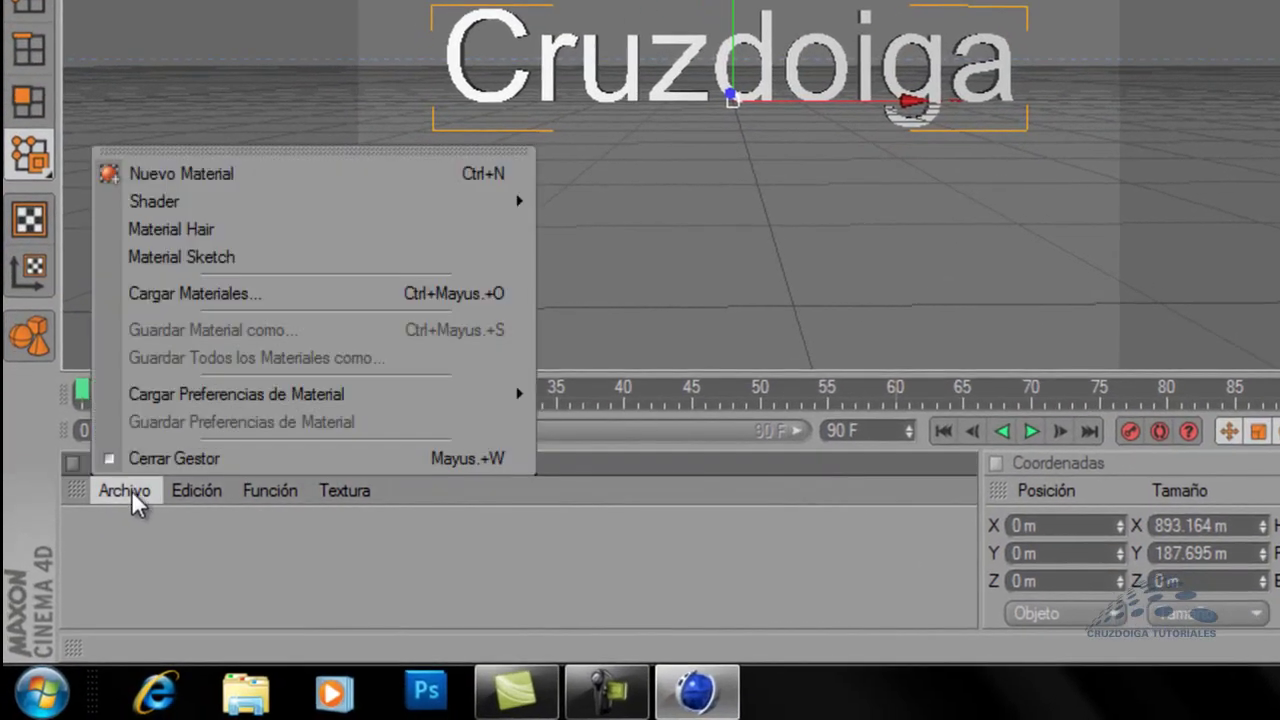
{"action": "left_click", "coordinate": [131, 490]}
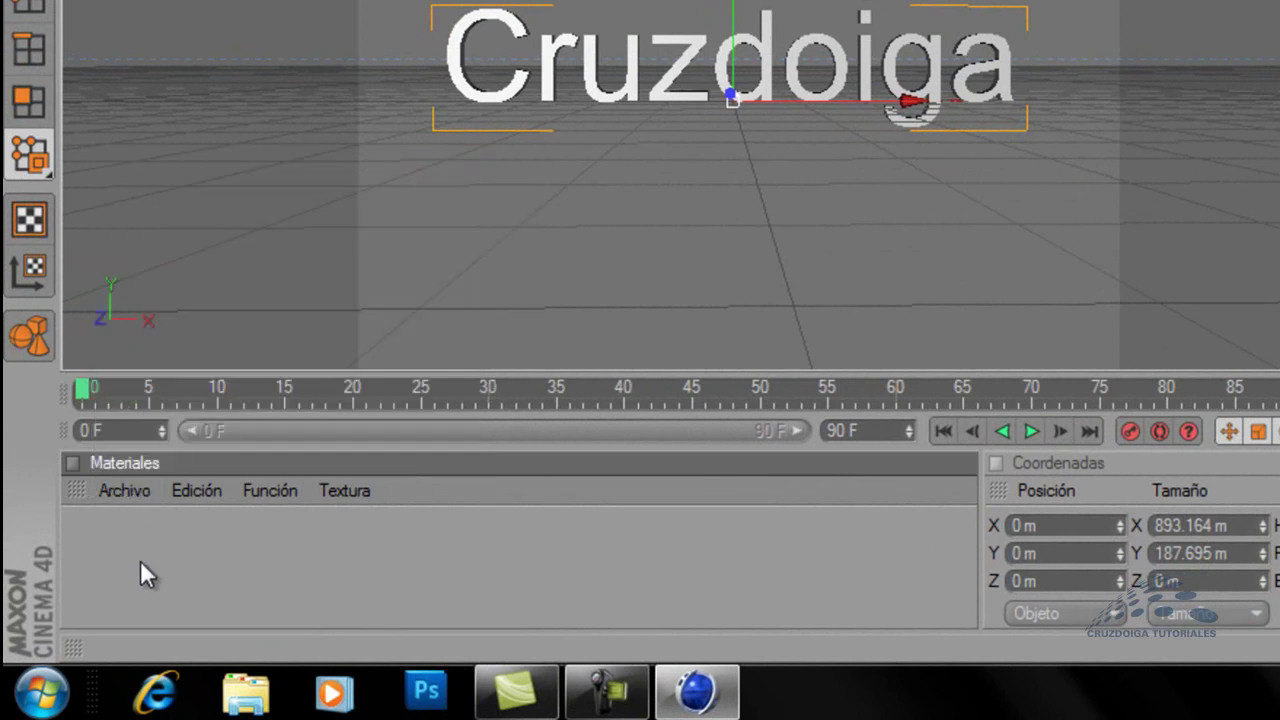
{"action": "left_click", "coordinate": [128, 490]}
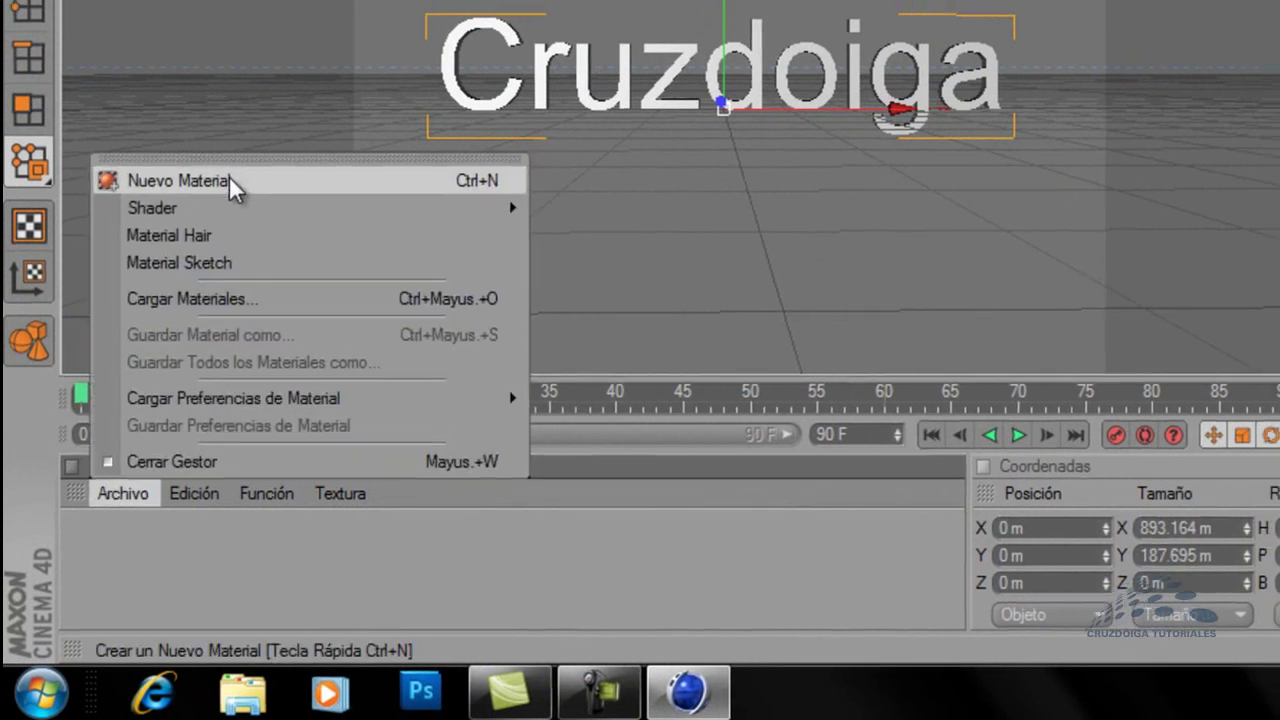
{"action": "left_click", "coordinate": [233, 177]}
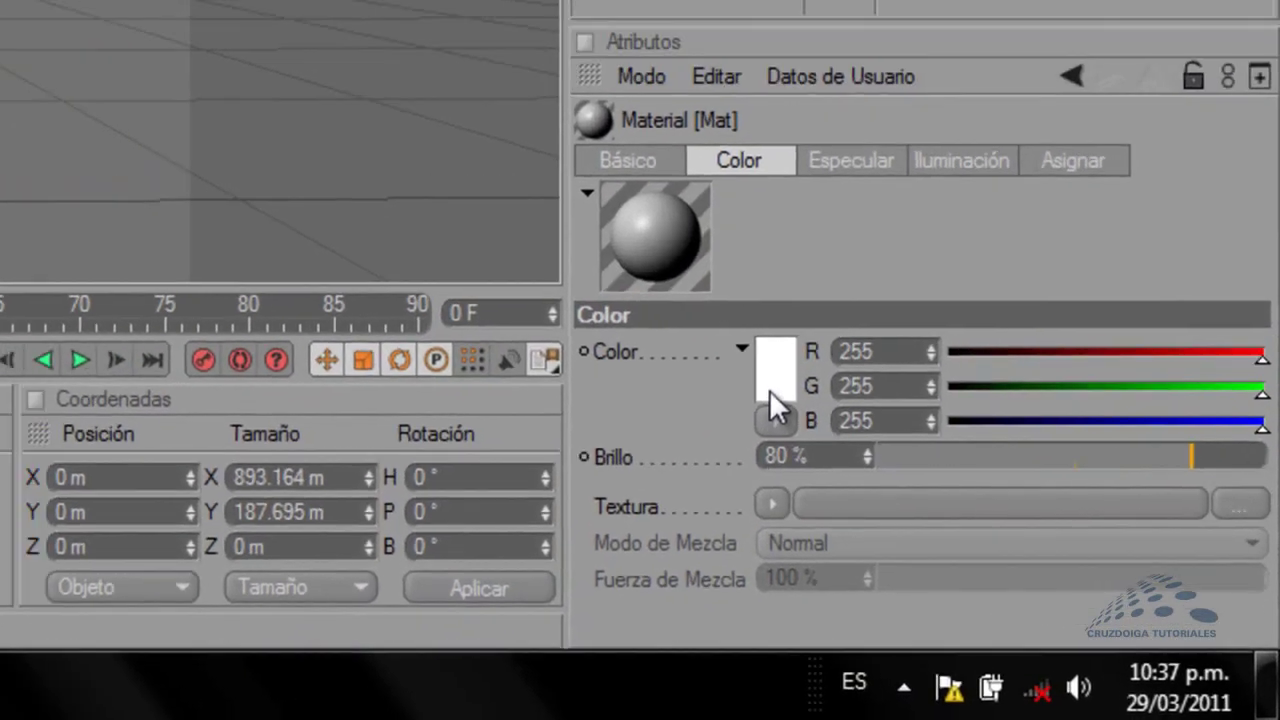
- Colour the Mat material blue (luminance 115) and drag it onto NURBS Extrusión
{"action": "left_click", "coordinate": [979, 518]}
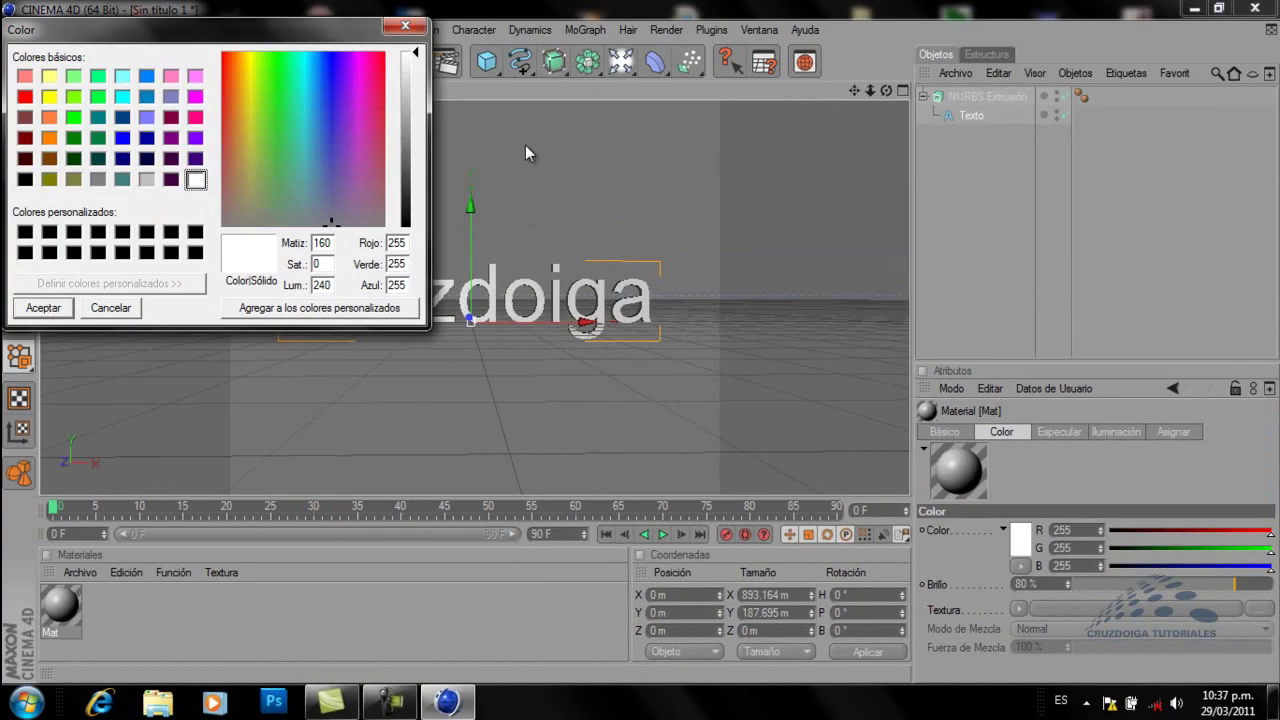
{"action": "left_click", "coordinate": [367, 70]}
{"action": "left_click_drag", "start_coordinate": [367, 62], "coordinate": [320, 57]}
{"action": "left_click_drag", "start_coordinate": [414, 115], "coordinate": [416, 150]}
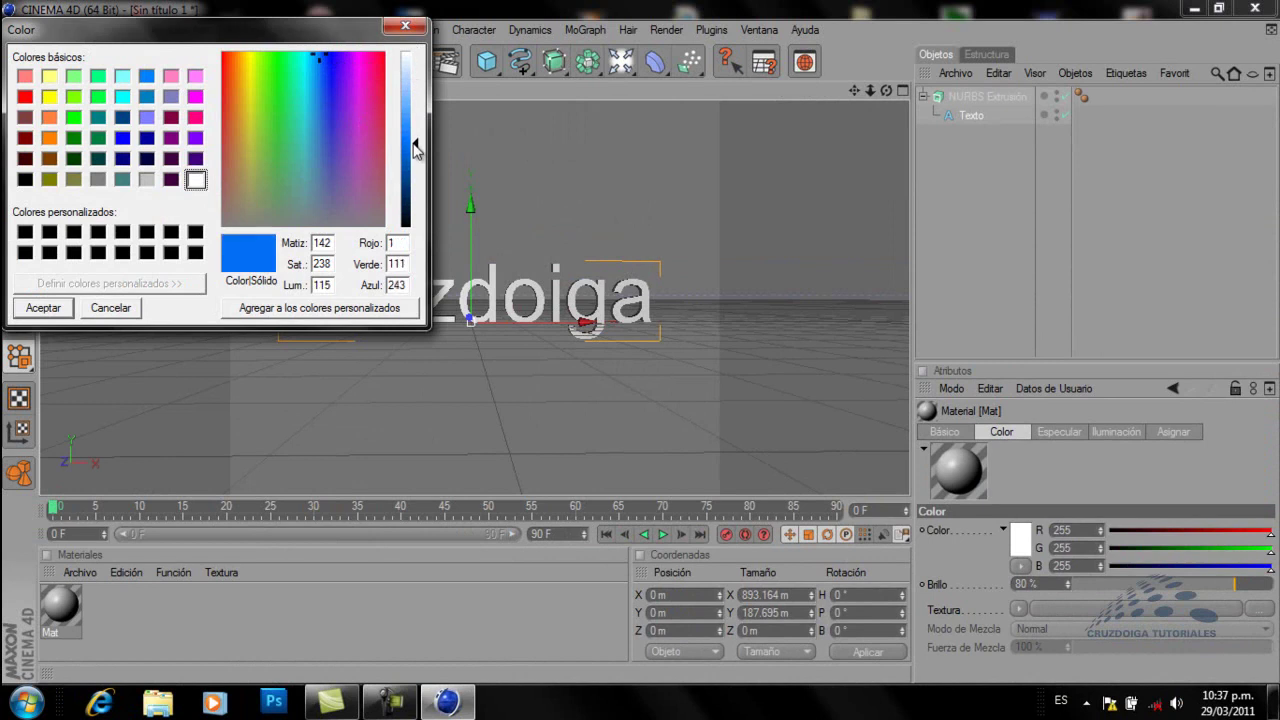
{"action": "left_click", "coordinate": [36, 308]}
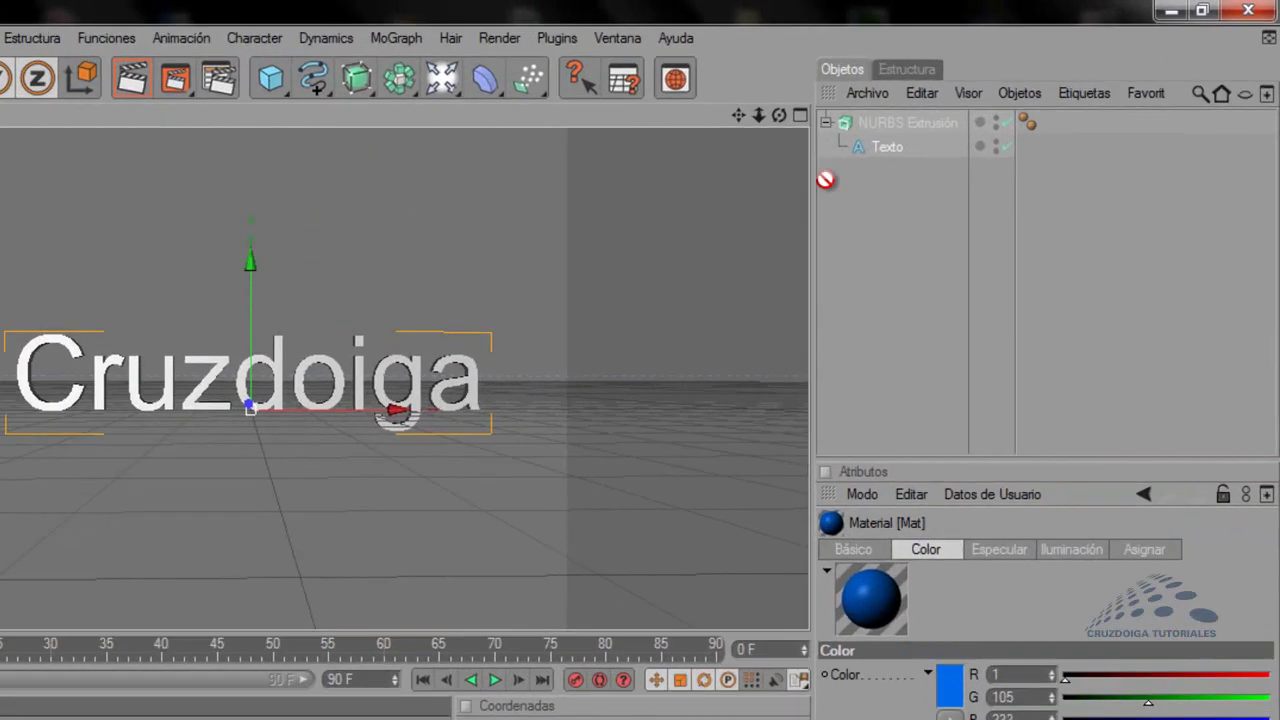
{"action": "left_click_drag", "start_coordinate": [786, 250], "coordinate": [994, 97]}
{"action": "left_click_drag", "start_coordinate": [815, 152], "coordinate": [815, 155]}
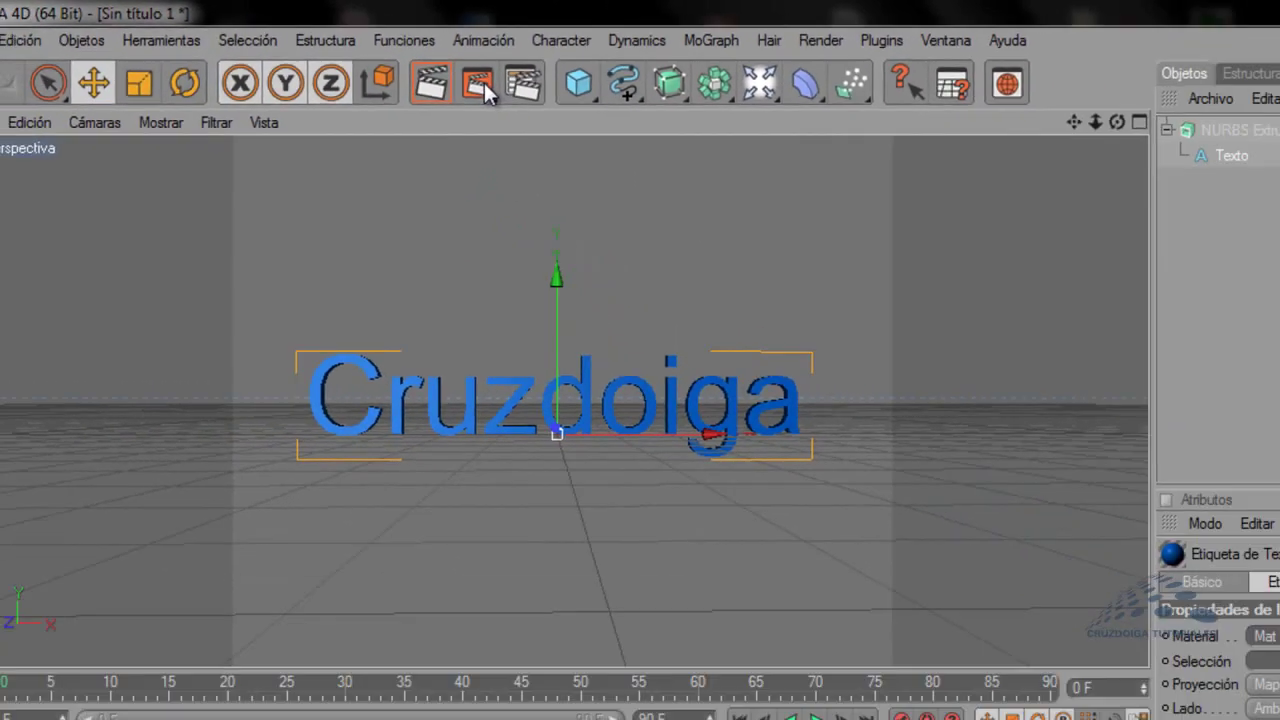
{"action": "left_click", "coordinate": [411, 63]}
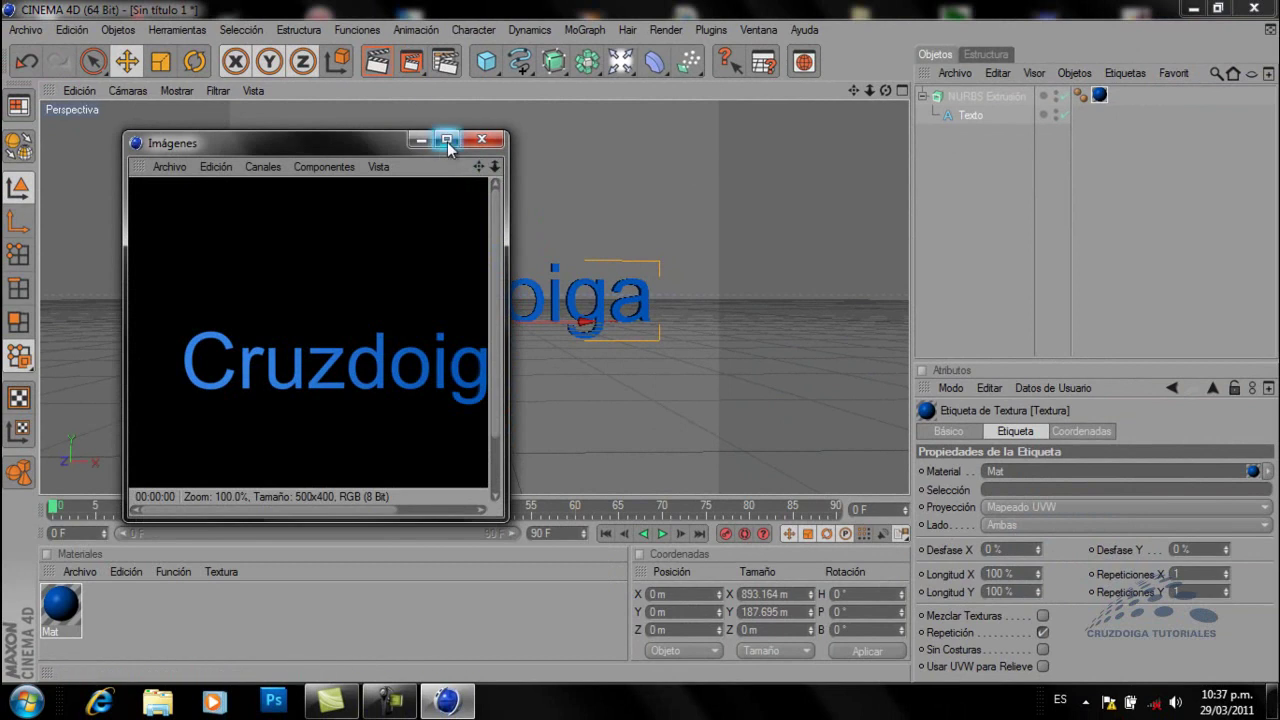
{"action": "left_click", "coordinate": [447, 141]}
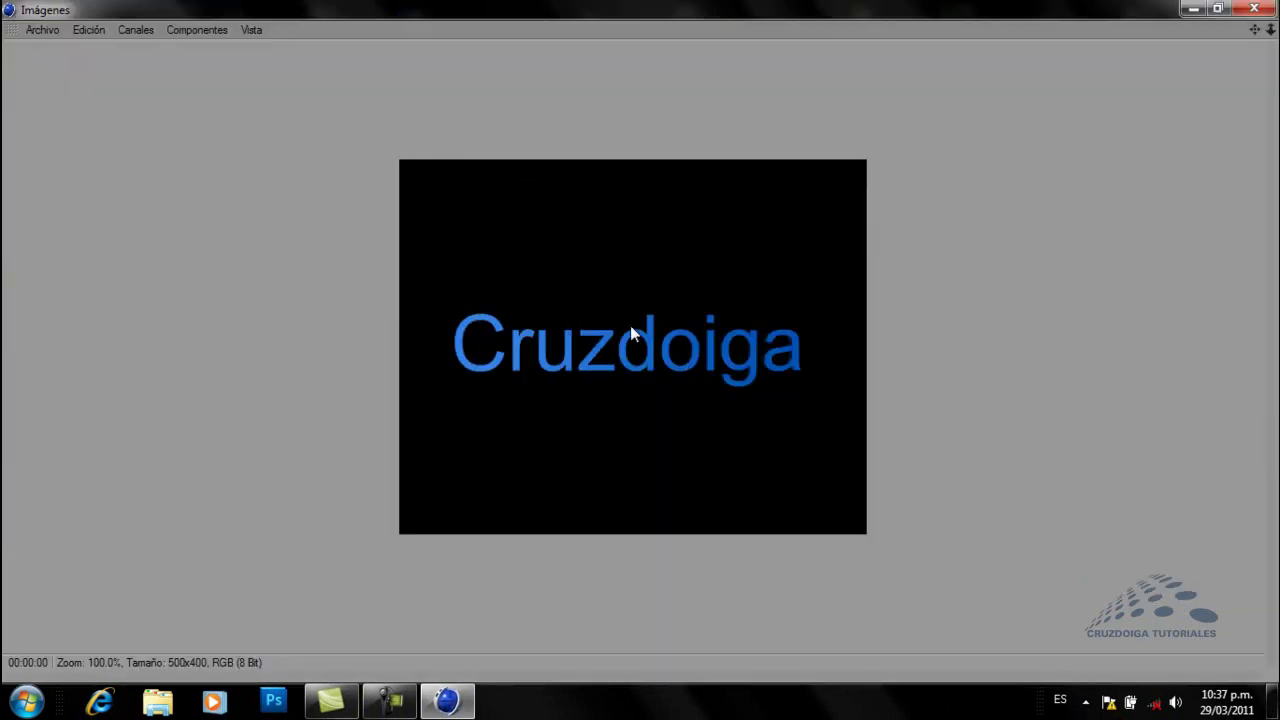
{"action": "left_click", "coordinate": [1254, 10]}
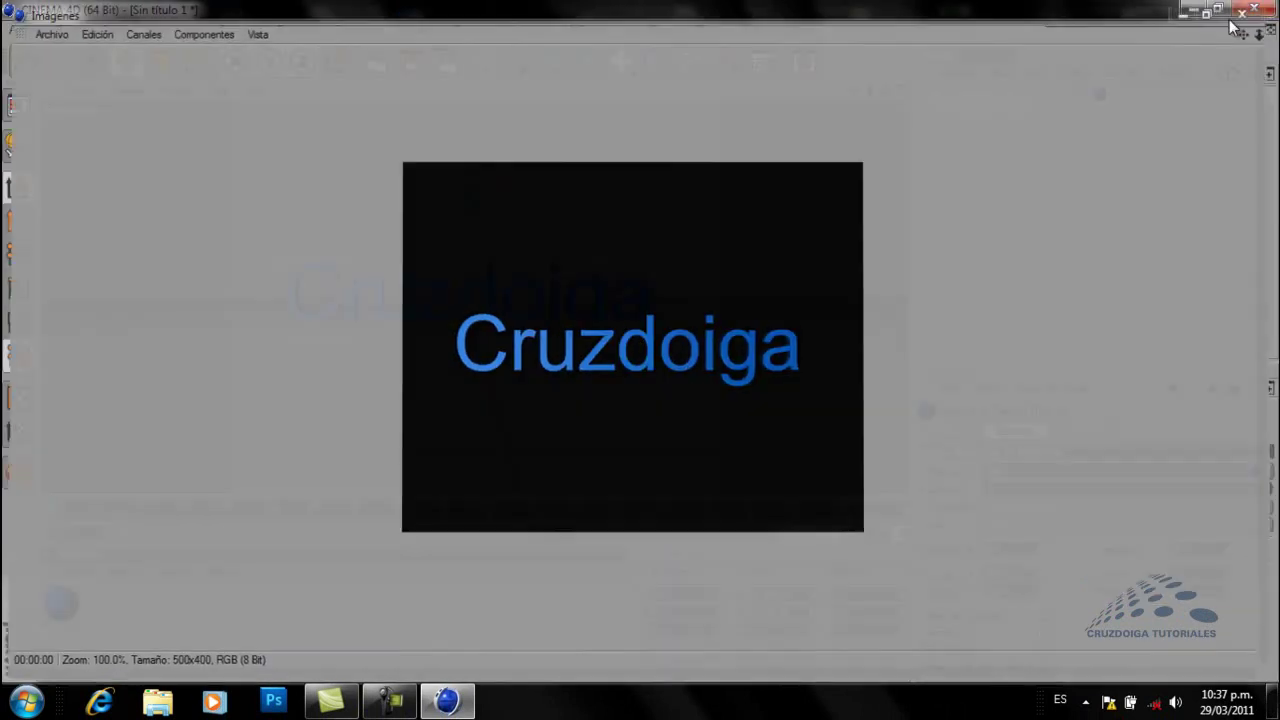
- Reframe the view on the blue Cruzdoiga text and open the Light object palette
{"action": "left_click_drag", "start_coordinate": [886, 90], "coordinate": [640, 342]}
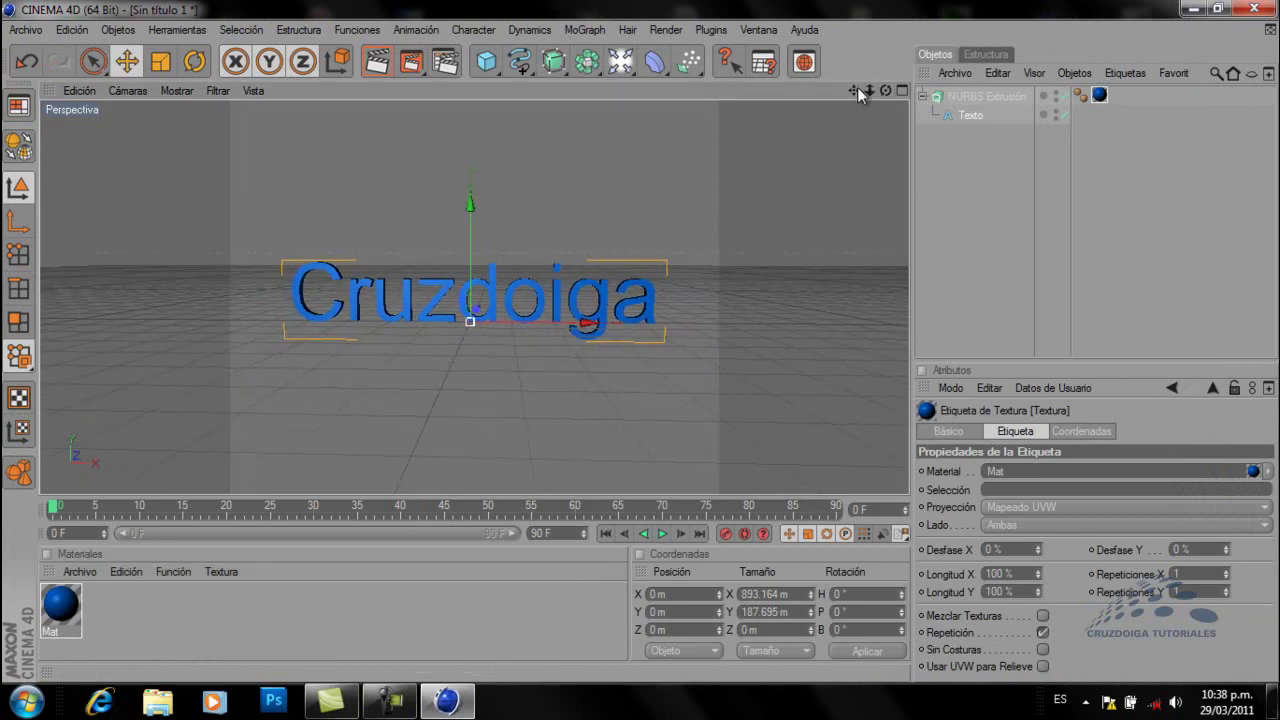
{"action": "left_click_drag", "start_coordinate": [857, 90], "coordinate": [640, 345]}
{"action": "left_click_drag", "start_coordinate": [858, 90], "coordinate": [639, 342]}
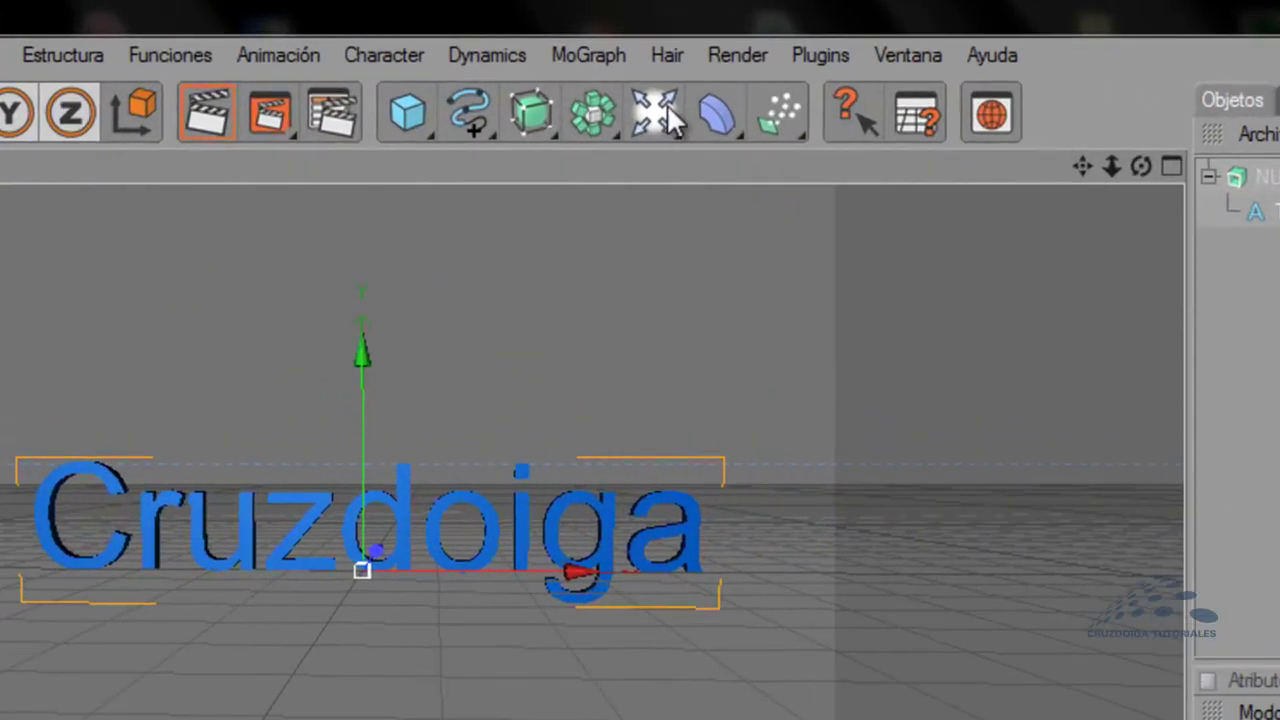
{"action": "left_click", "coordinate": [663, 114]}
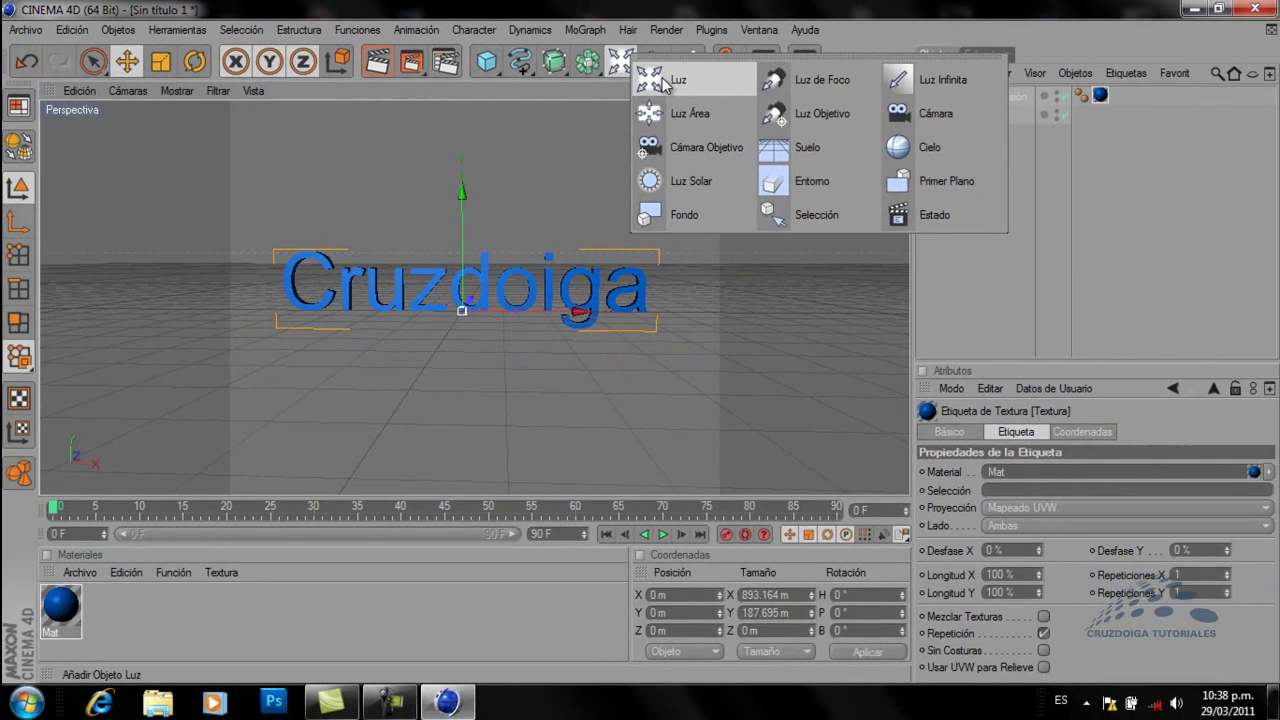
- Add a Luz light and move it in front of the text to X -58.293, Y 24.689, Z -304.503 m
{"action": "left_click", "coordinate": [683, 107]}
{"action": "mouse_move", "coordinate": [885, 90]}
{"action": "left_mouse_down"}
{"action": "mouse_move", "coordinate": [664, 345]}
{"action": "mouse_move", "coordinate": [647, 342]}
{"action": "left_mouse_up"}
{"action": "left_click", "coordinate": [127, 62]}
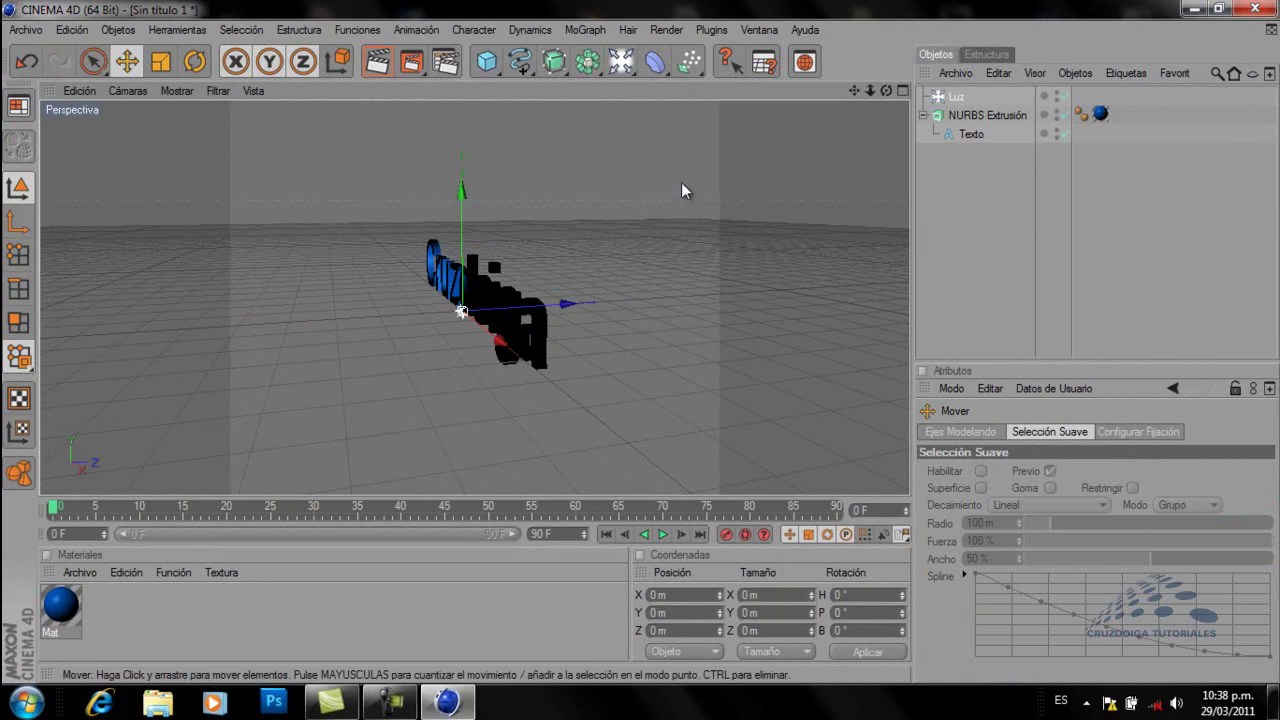
{"action": "left_click_drag", "start_coordinate": [472, 343], "coordinate": [584, 293]}
{"action": "left_click_drag", "start_coordinate": [885, 90], "coordinate": [650, 340]}
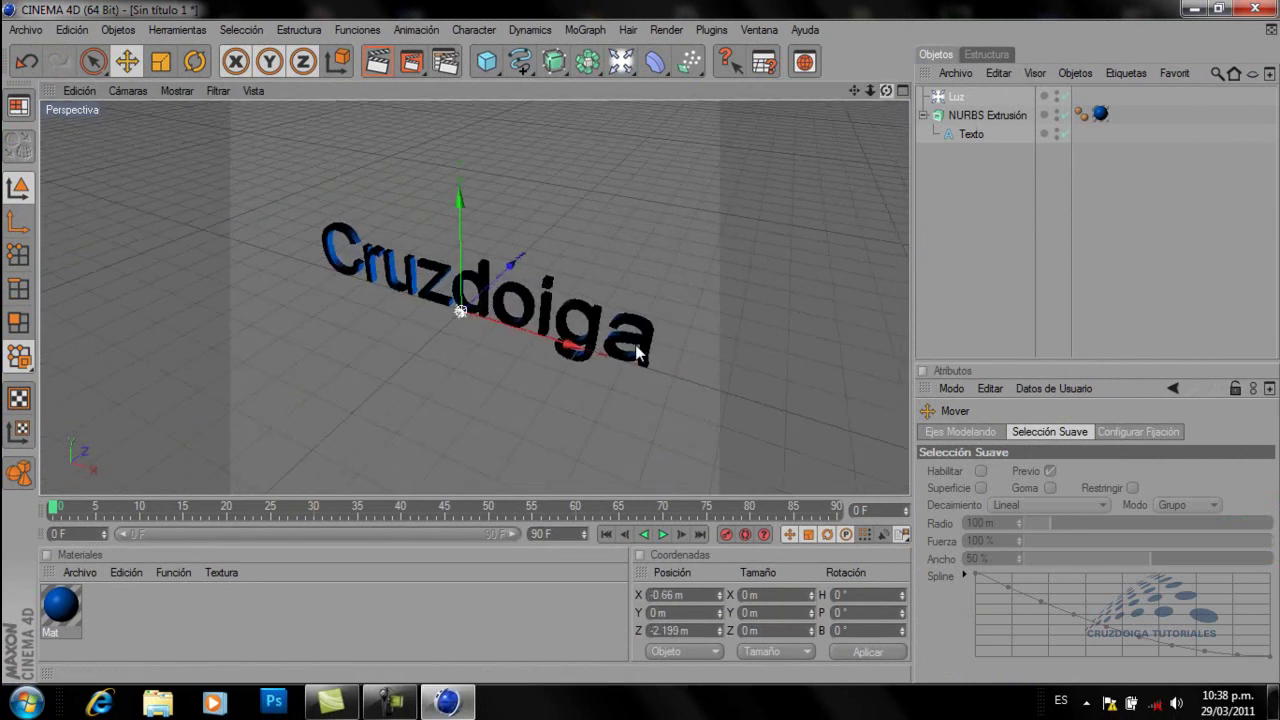
{"action": "left_click_drag", "start_coordinate": [457, 347], "coordinate": [639, 342]}
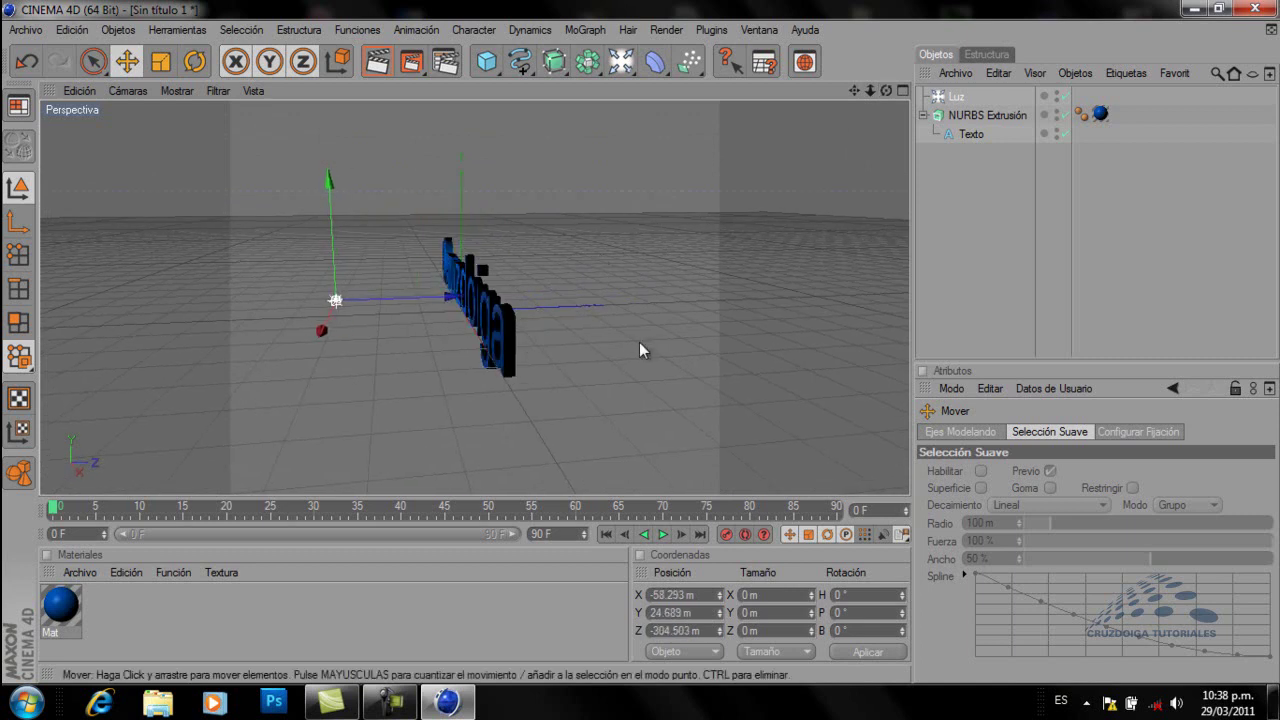
- Reframe the view on the text and render a test image to the Picture Viewer
{"action": "mouse_move", "coordinate": [886, 91]}
{"action": "left_mouse_down"}
{"action": "mouse_move", "coordinate": [631, 342]}
{"action": "mouse_move", "coordinate": [616, 337]}
{"action": "mouse_move", "coordinate": [642, 355]}
{"action": "mouse_move", "coordinate": [641, 342]}
{"action": "left_mouse_up"}
{"action": "left_click_drag", "start_coordinate": [854, 91], "coordinate": [640, 342]}
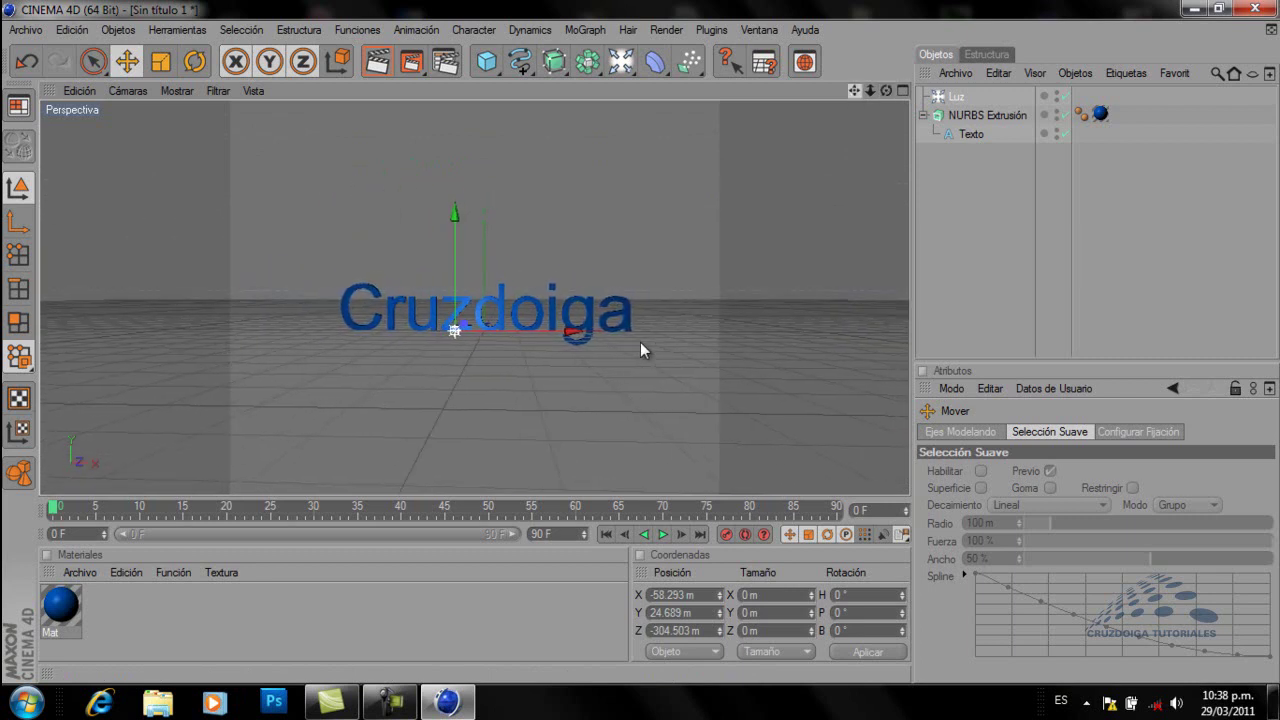
{"action": "scroll", "coordinate": [764, 197], "scroll_direction": "up", "scroll_amount": 1}
{"action": "scroll", "coordinate": [801, 188], "scroll_direction": "up", "scroll_amount": 1}
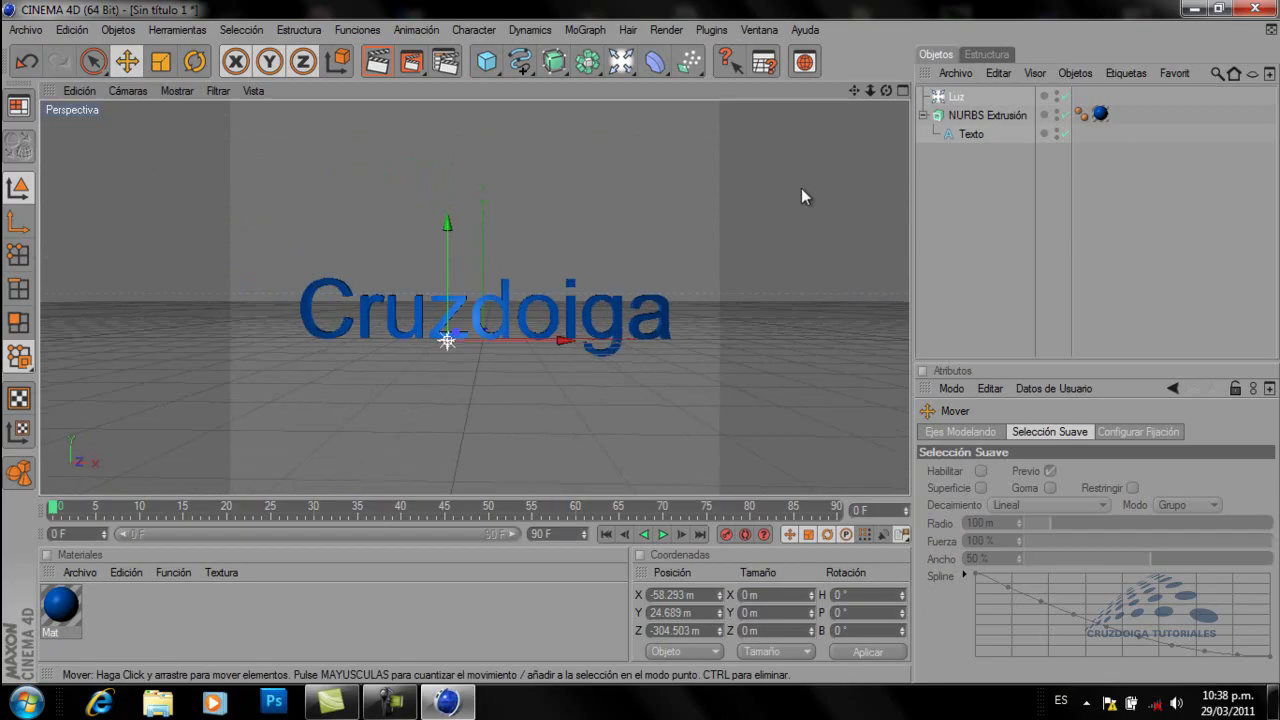
{"action": "left_click", "coordinate": [411, 61]}
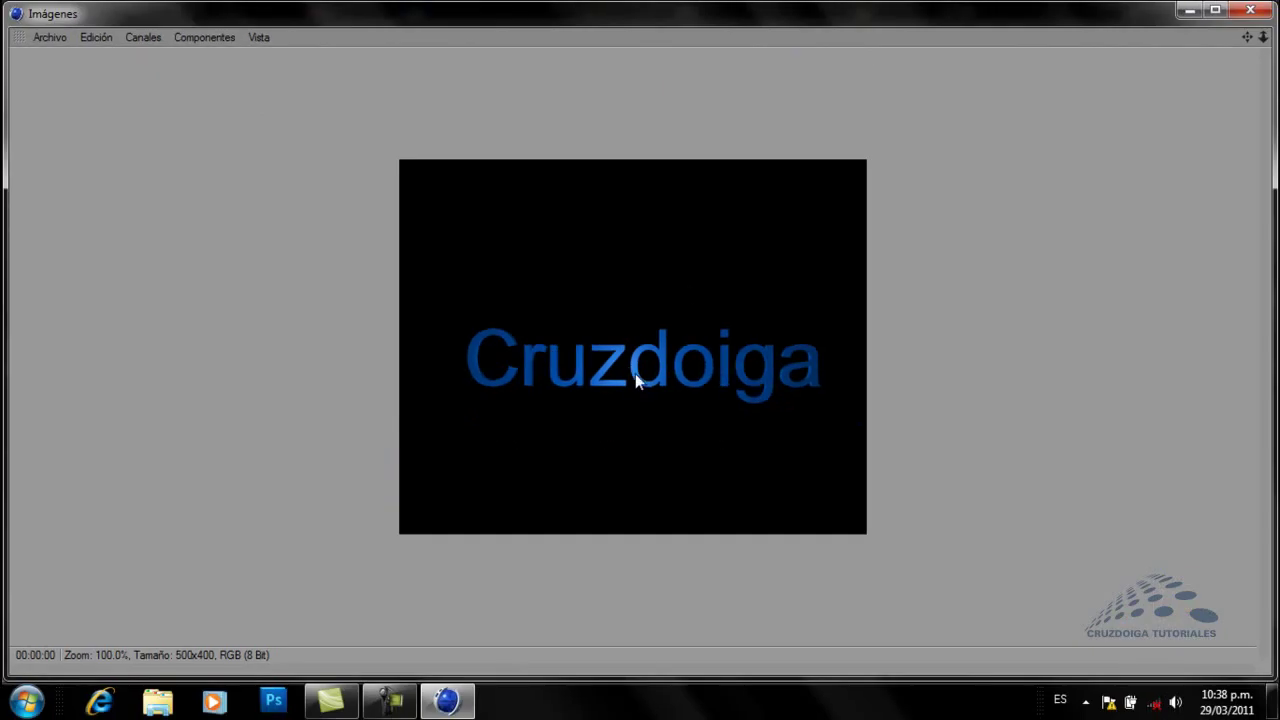
{"action": "left_click", "coordinate": [1250, 10]}
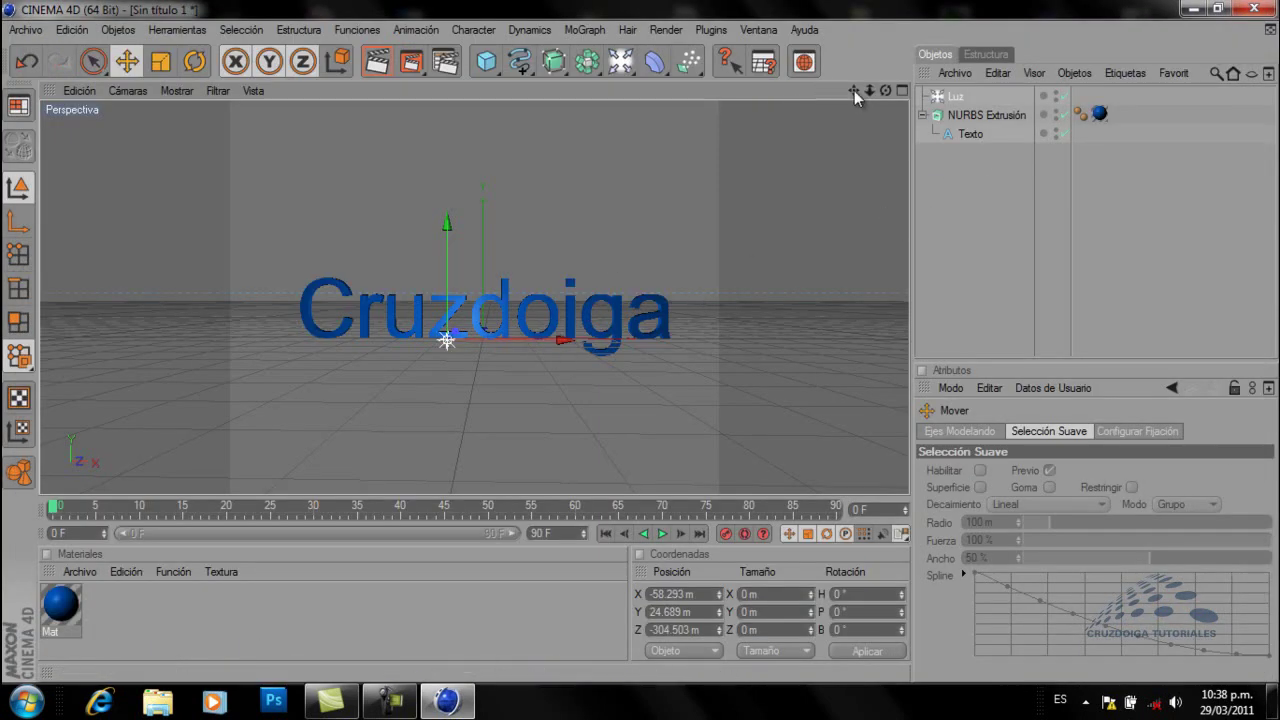
{"action": "middle_click_drag", "start_coordinate": [639, 341], "coordinate": [640, 342], "text": "alt"}
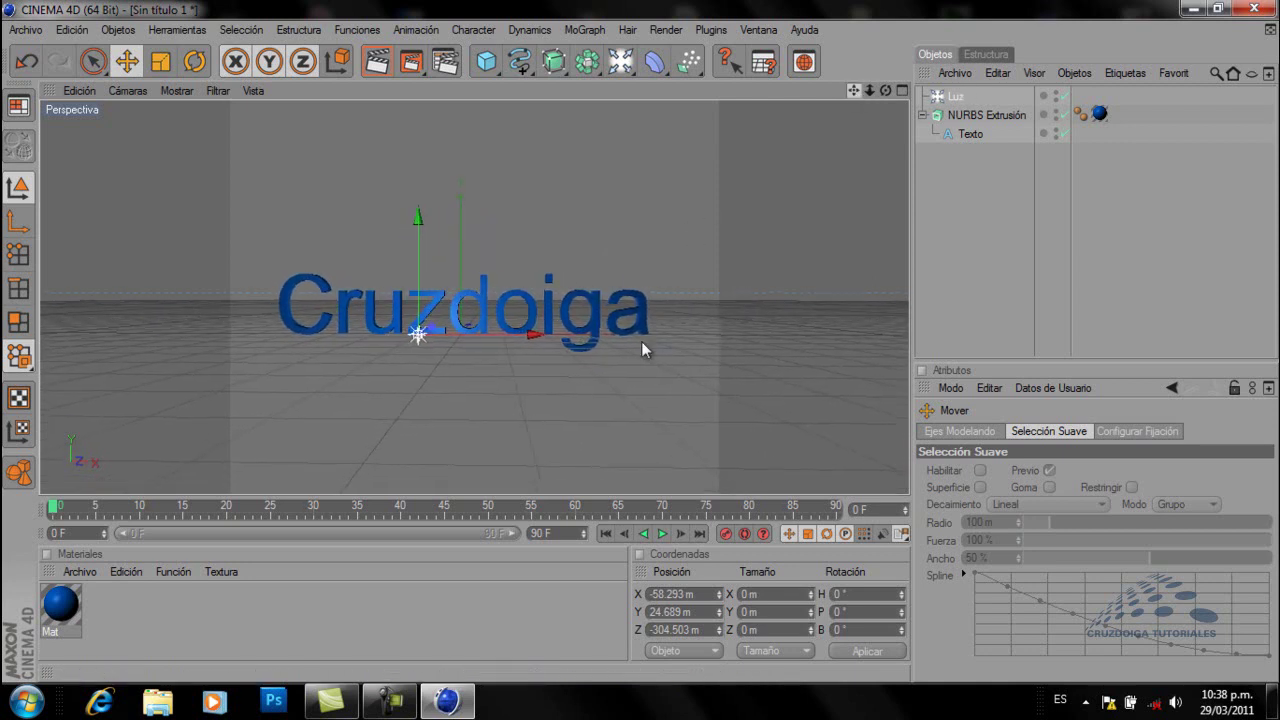
{"action": "left_click_drag", "start_coordinate": [855, 92], "coordinate": [852, 92]}
{"action": "scroll", "coordinate": [673, 255], "scroll_direction": "up", "scroll_amount": 1}
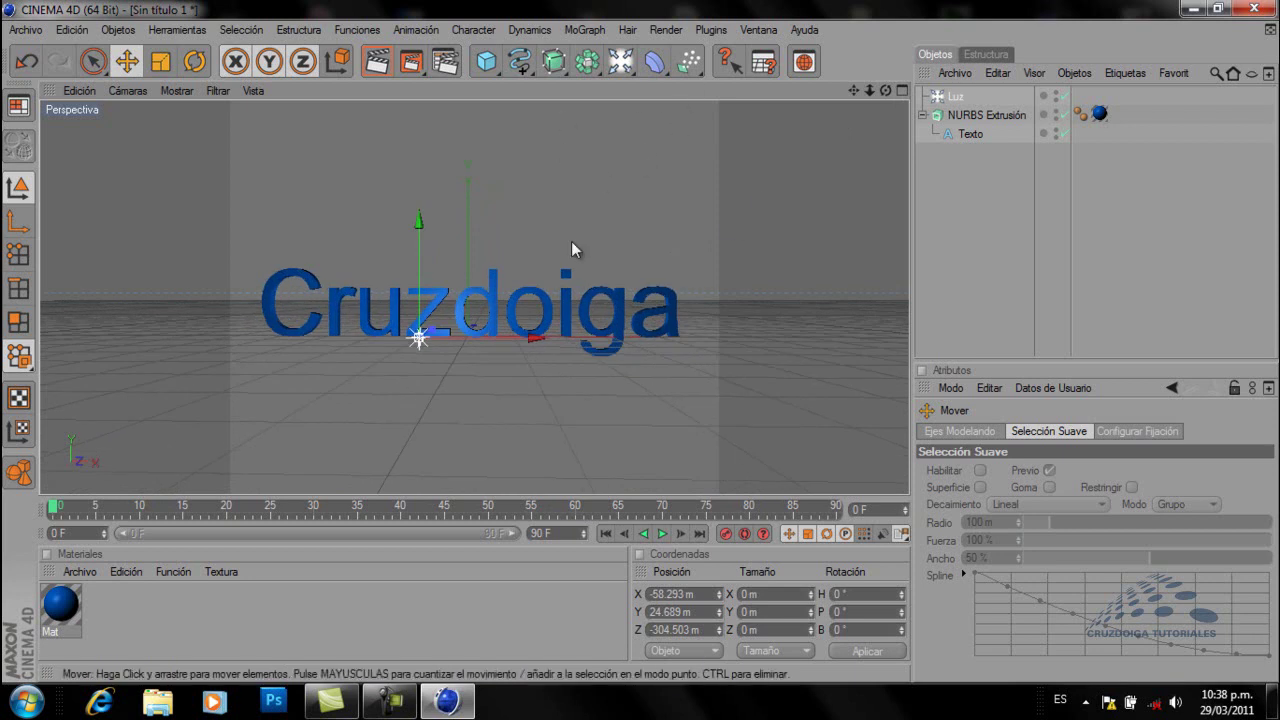
{"action": "left_click_drag", "start_coordinate": [883, 90], "coordinate": [640, 342]}
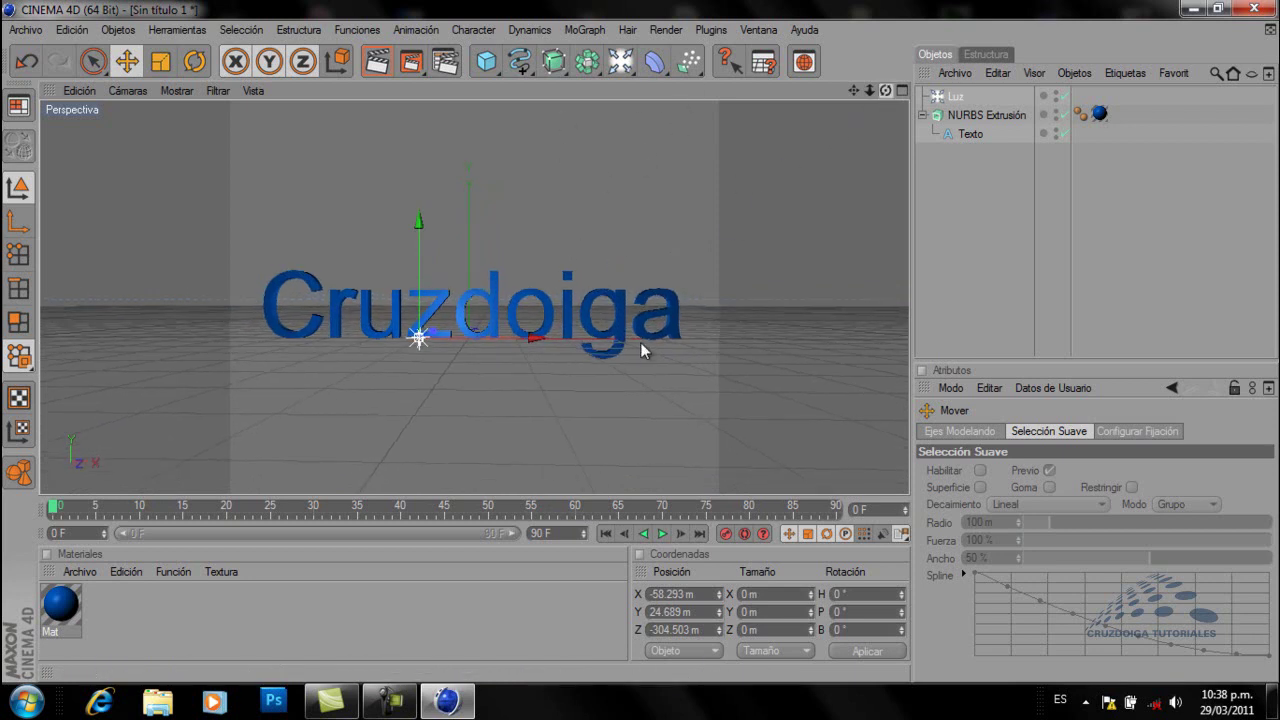